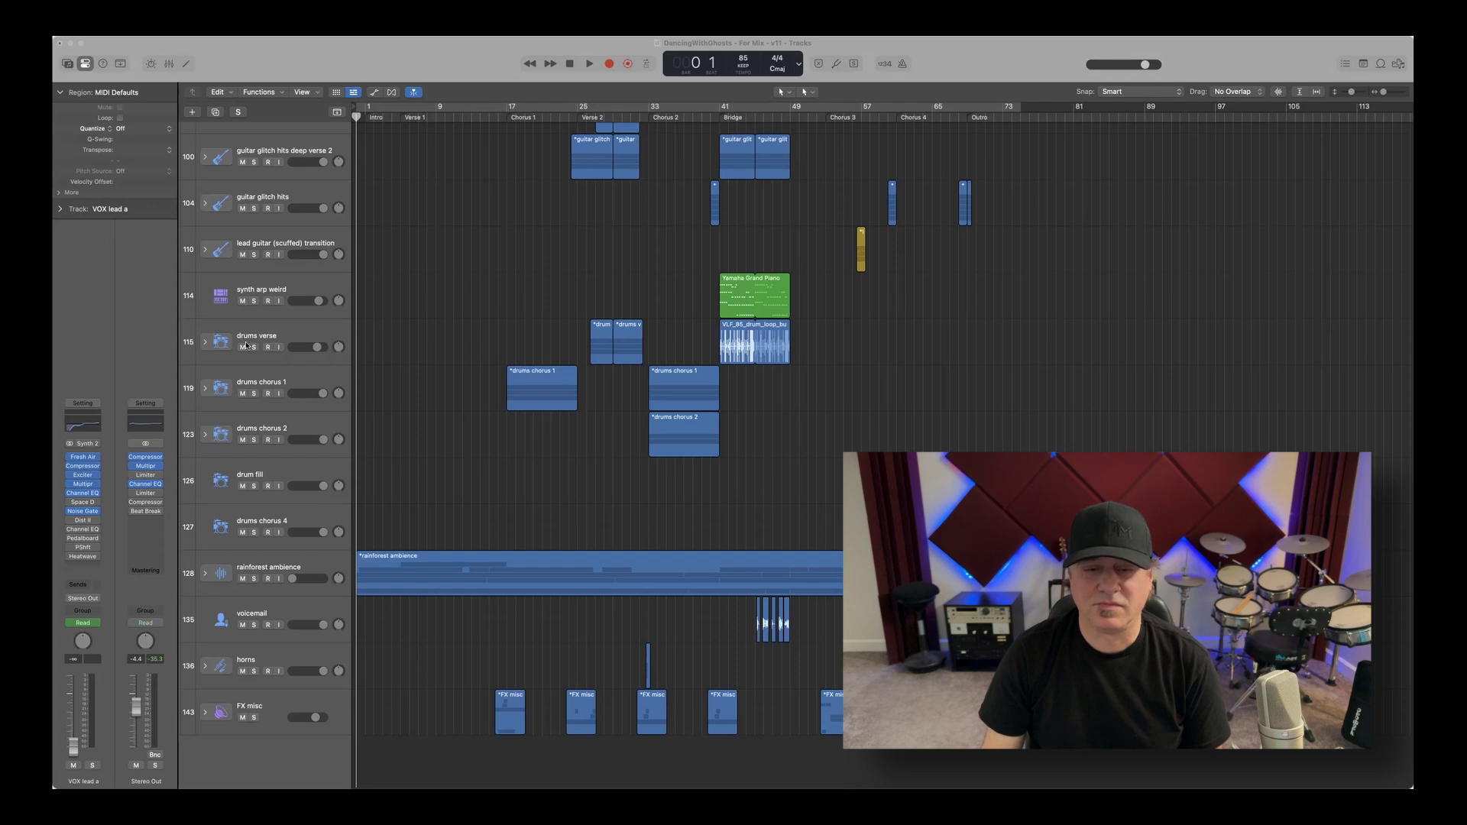
Return to the top of the track list and inspect the vocal, Synth Bass Arp and Synth Bass Arp (deep) channel strips.
{"action": "scroll", "coordinate": [251, 329], "scroll_direction": "up", "scroll_amount": 20}
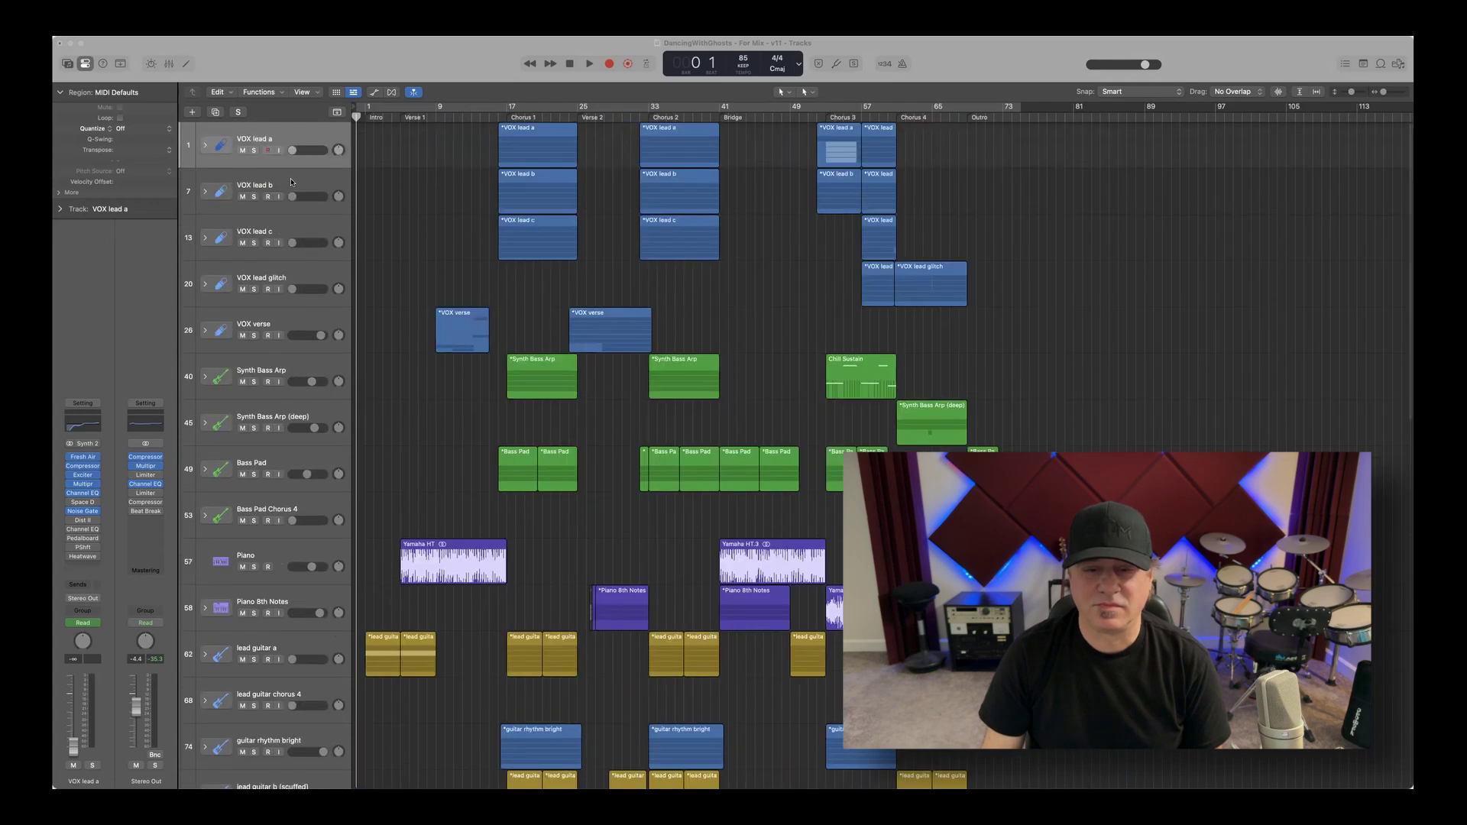
{"action": "left_click", "coordinate": [294, 231]}
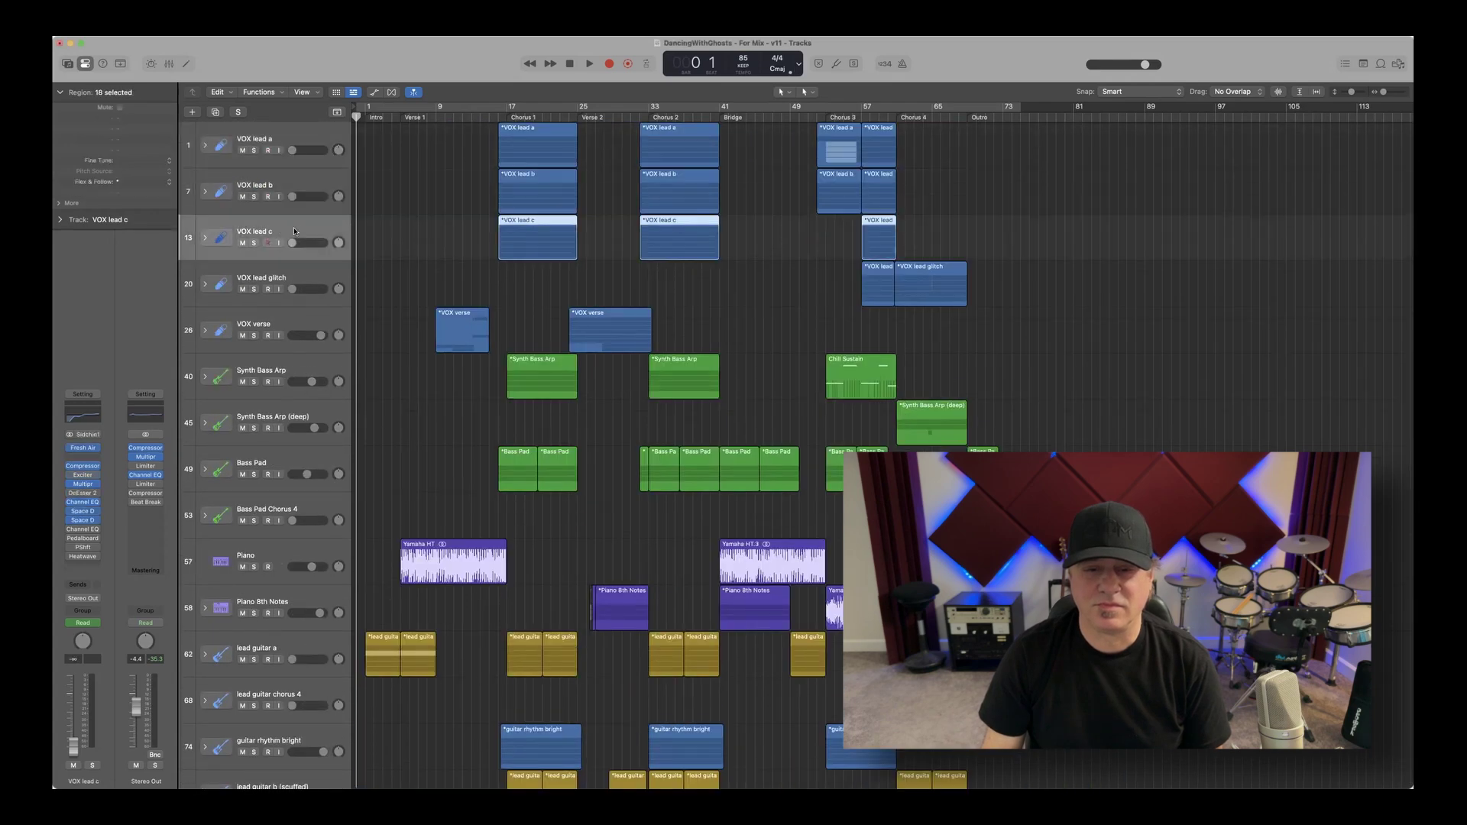
{"action": "left_click", "coordinate": [300, 370]}
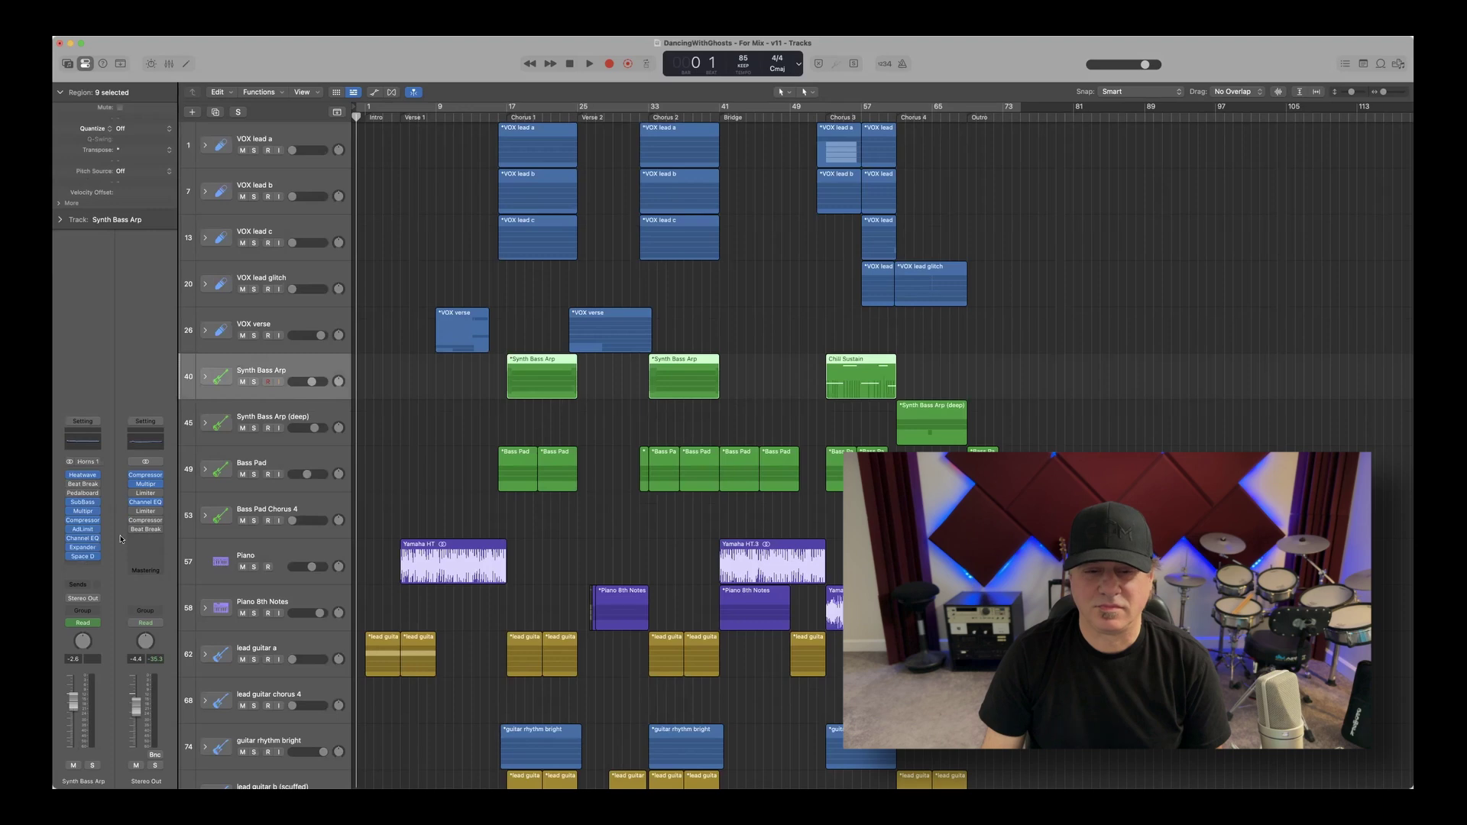
{"action": "left_click", "coordinate": [258, 418]}
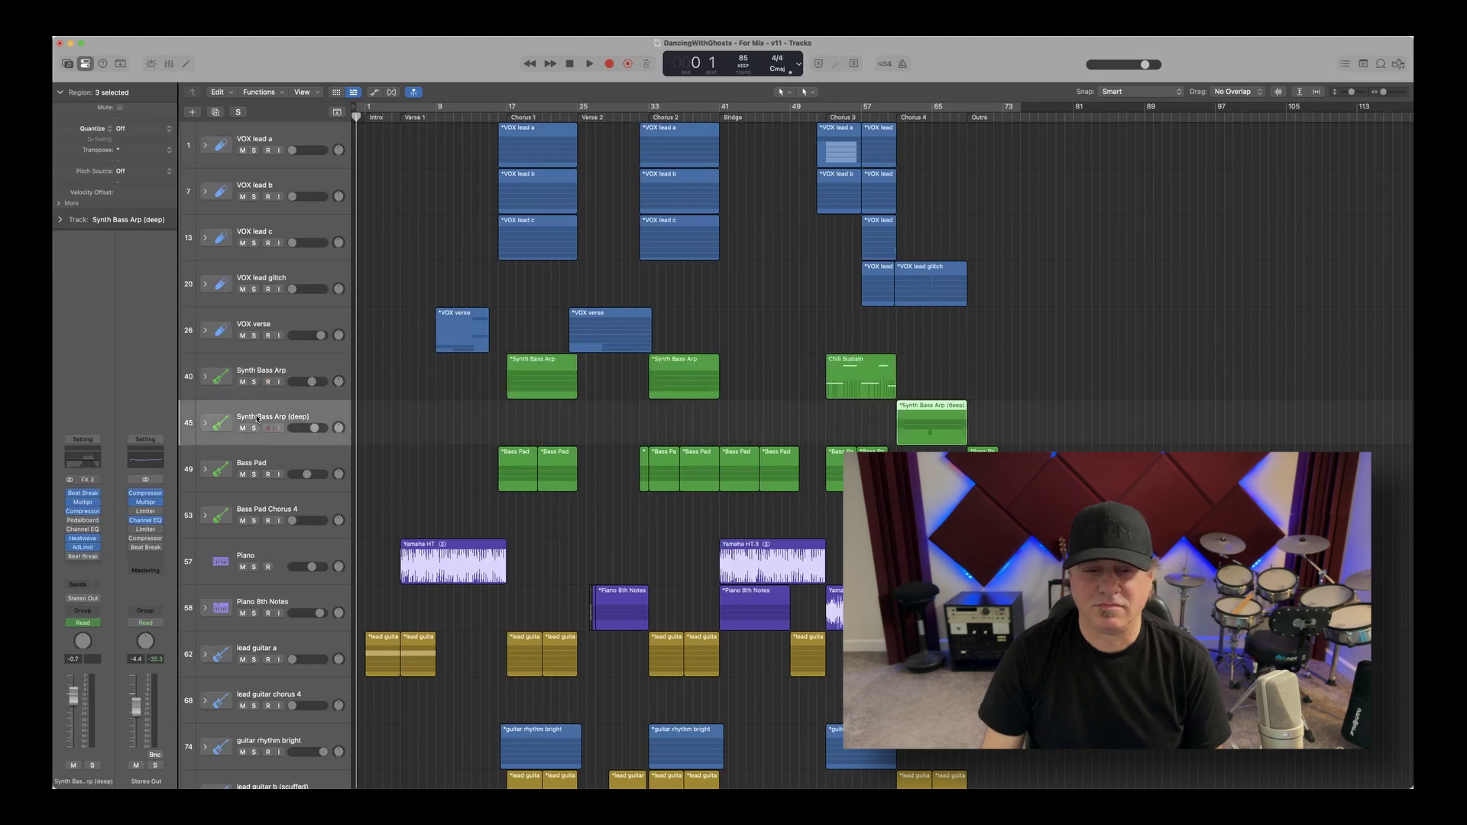
Inspect the Bass Pad, Bass Pad Chorus 4, Piano, Piano 8th Notes and lead guitar a channel strips.
{"action": "left_click", "coordinate": [264, 464]}
{"action": "left_click", "coordinate": [298, 505]}
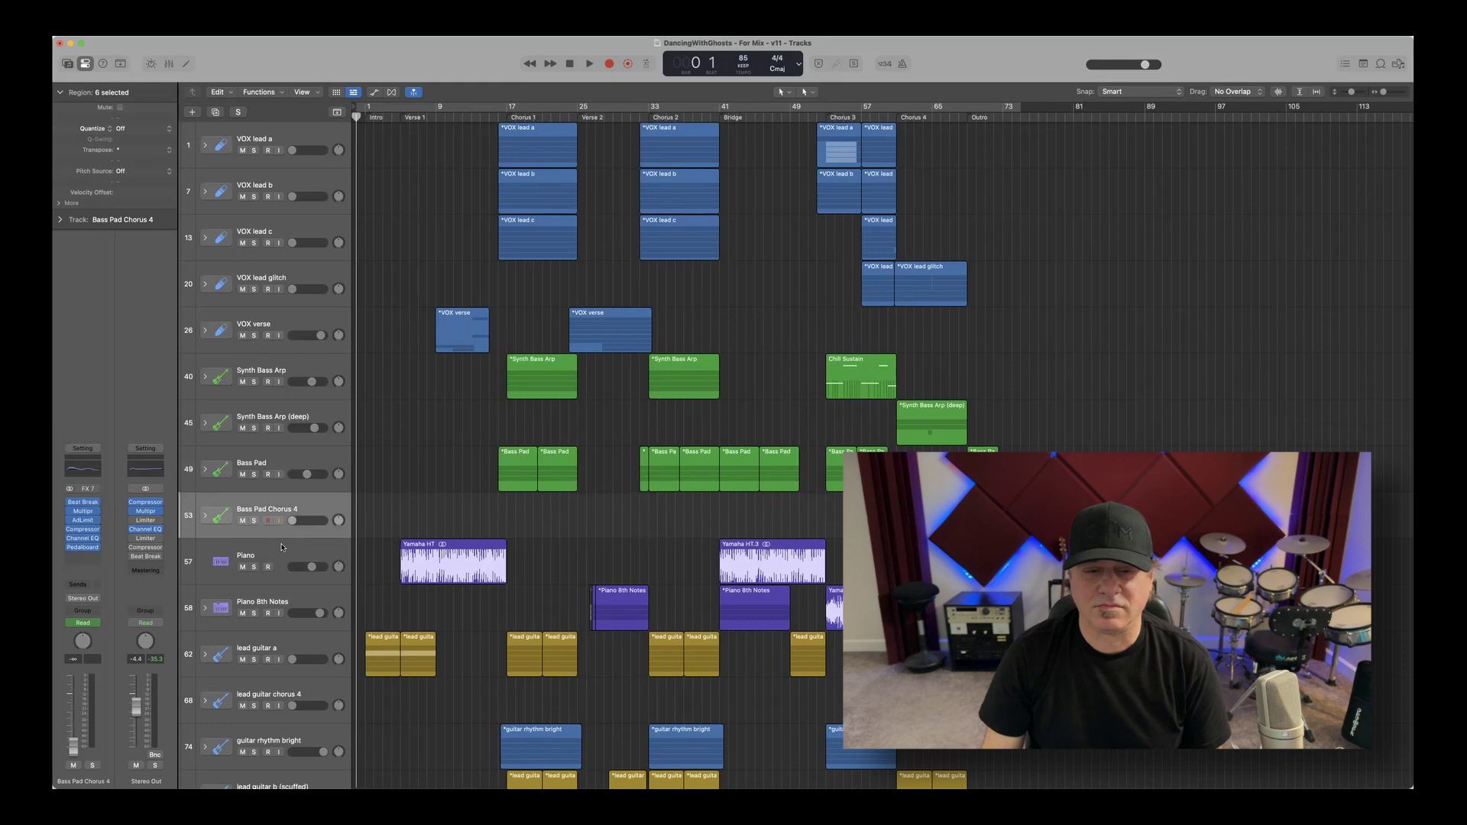
{"action": "left_click", "coordinate": [282, 549]}
{"action": "left_click", "coordinate": [294, 599]}
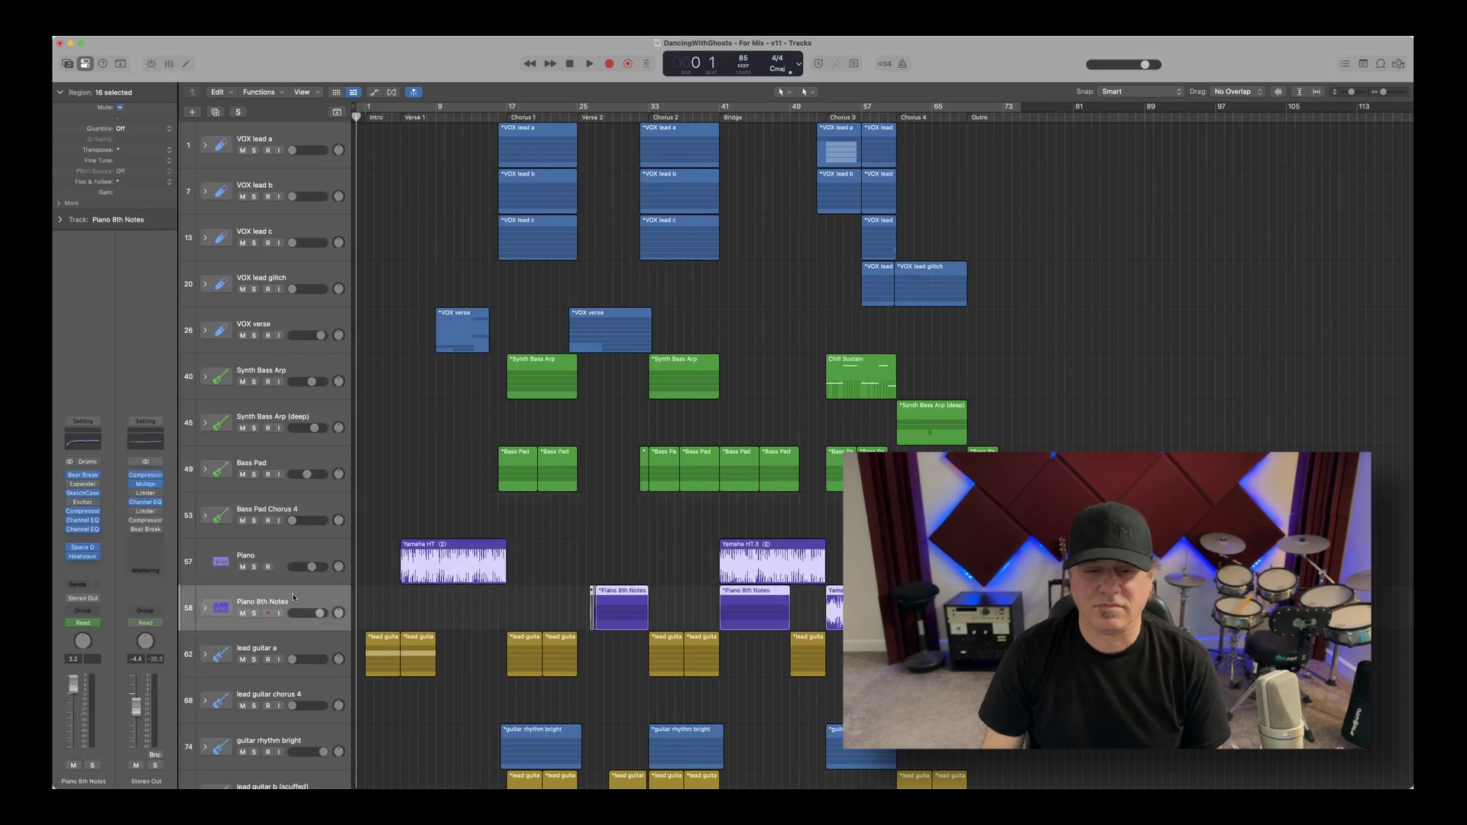
{"action": "left_click", "coordinate": [304, 647]}
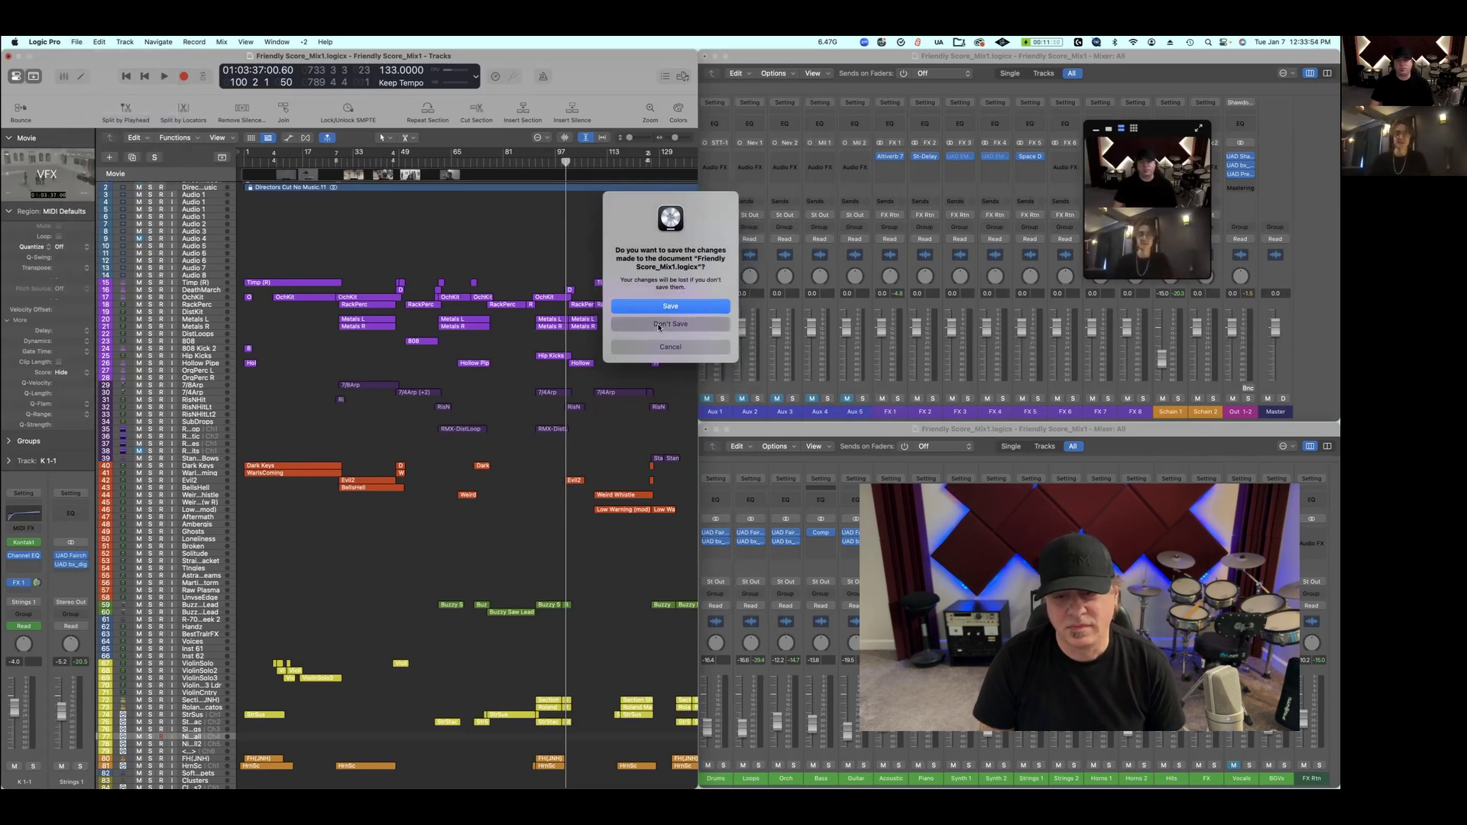
Discard the film score's changes, reopen DancingWithGhosts - For Mix from recent projects, and show its mixer.
{"action": "left_click", "coordinate": [659, 327]}
{"action": "left_click", "coordinate": [76, 41]}
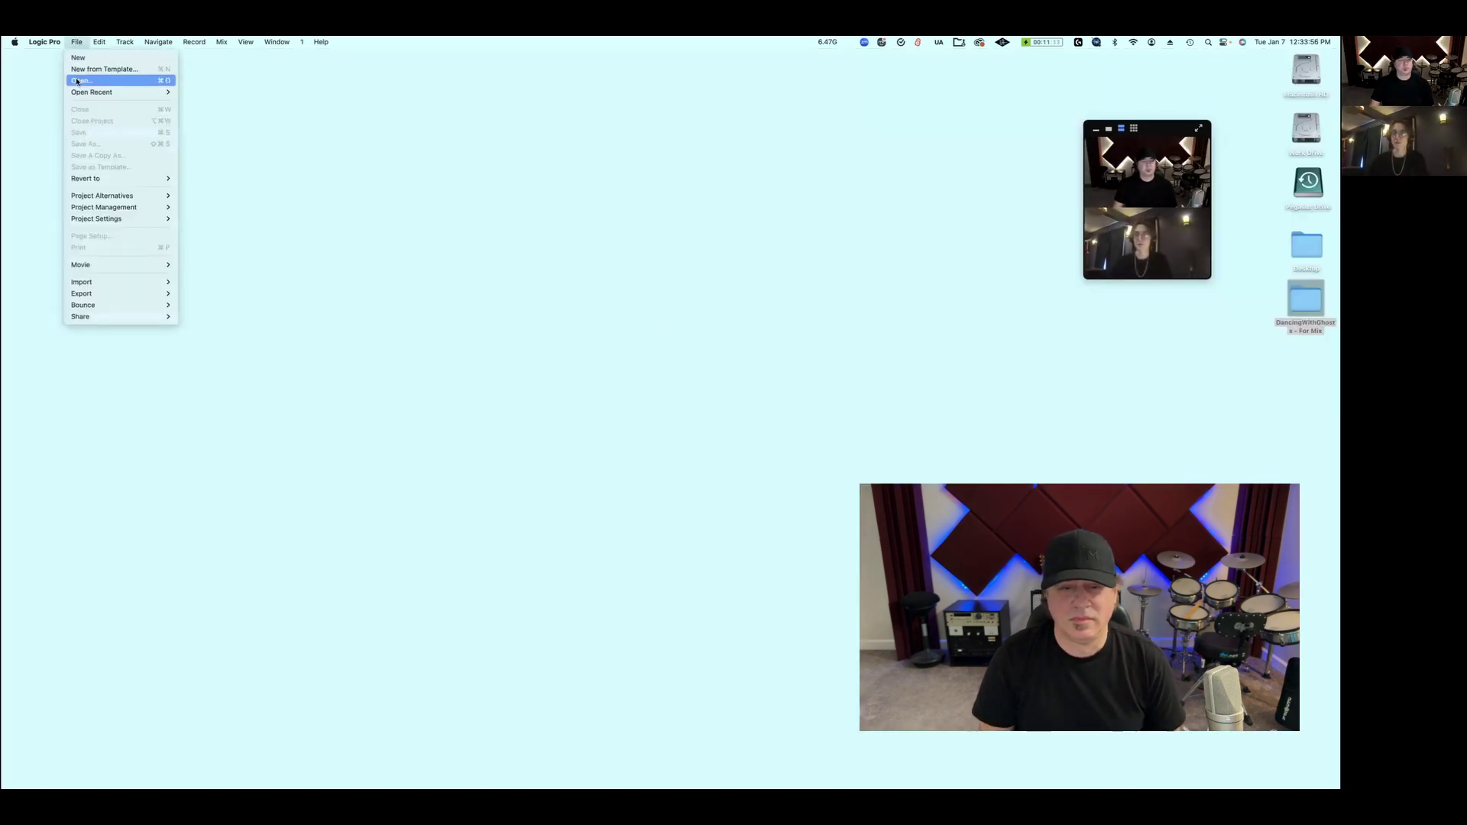
{"action": "mouse_move", "coordinate": [75, 93]}
{"action": "left_click", "coordinate": [309, 115]}
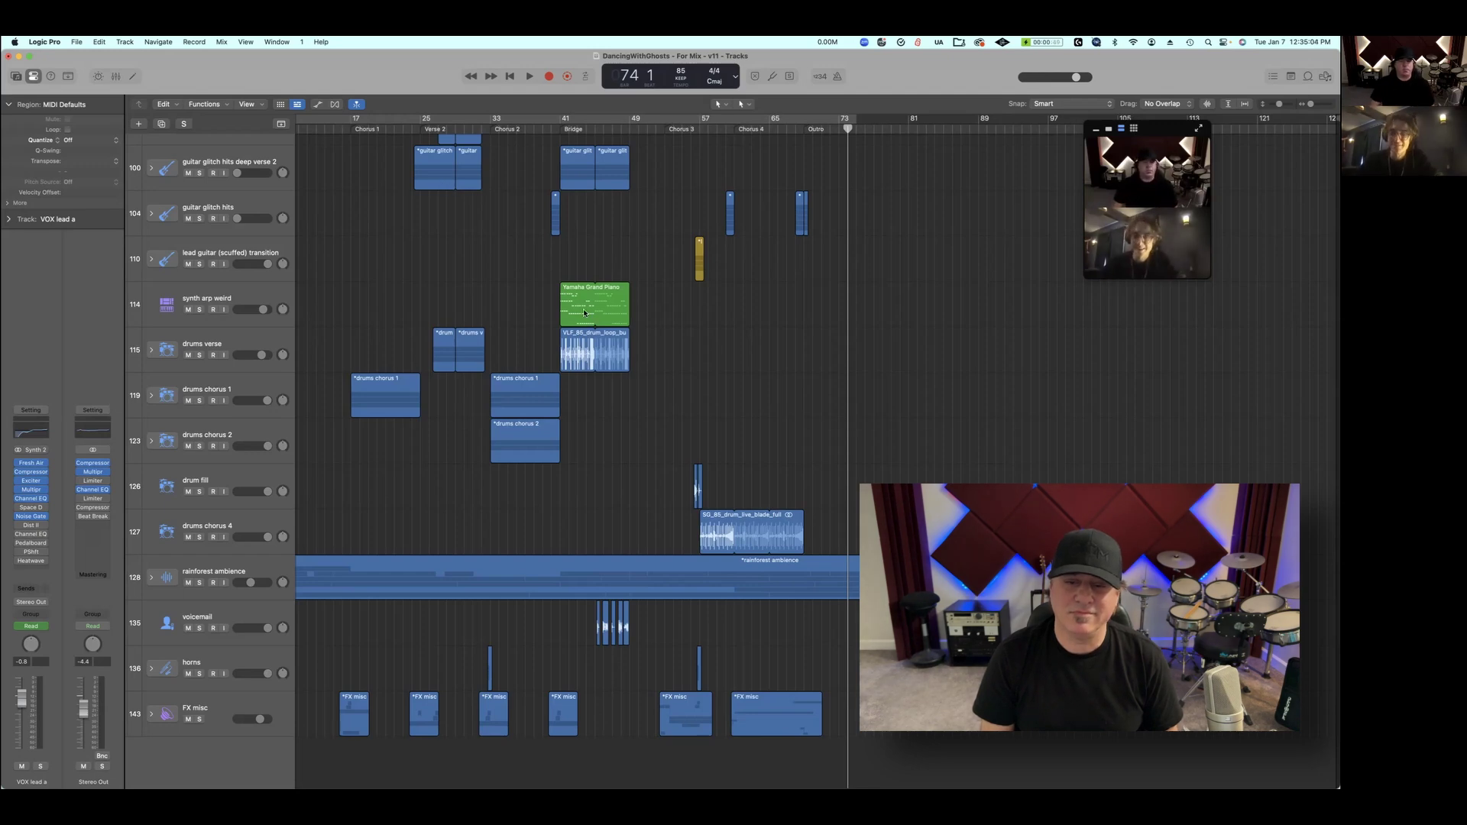
{"action": "scroll", "coordinate": [510, 511], "scroll_direction": "left", "scroll_amount": 1}
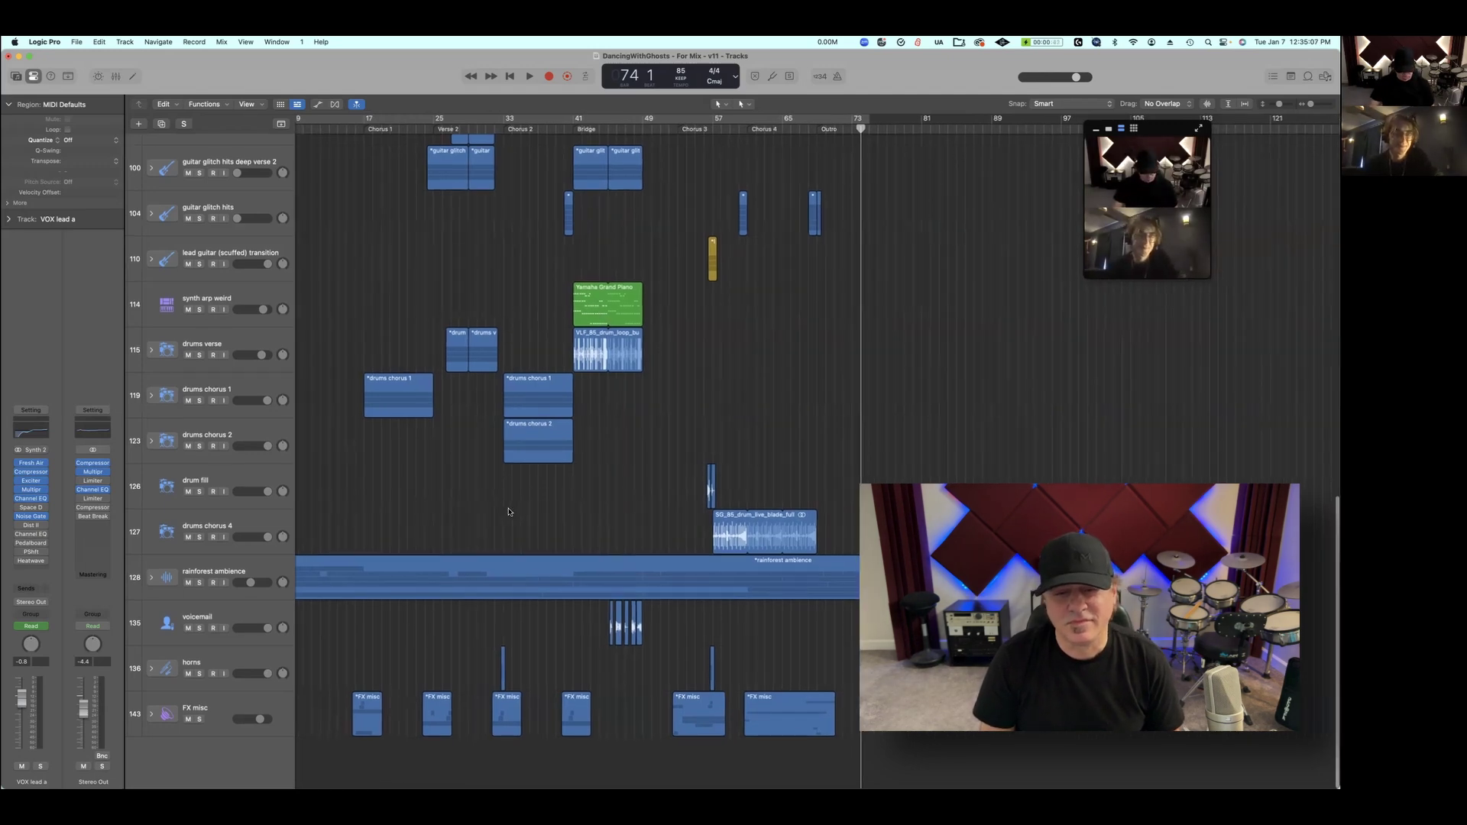
{"action": "key", "text": "x"}
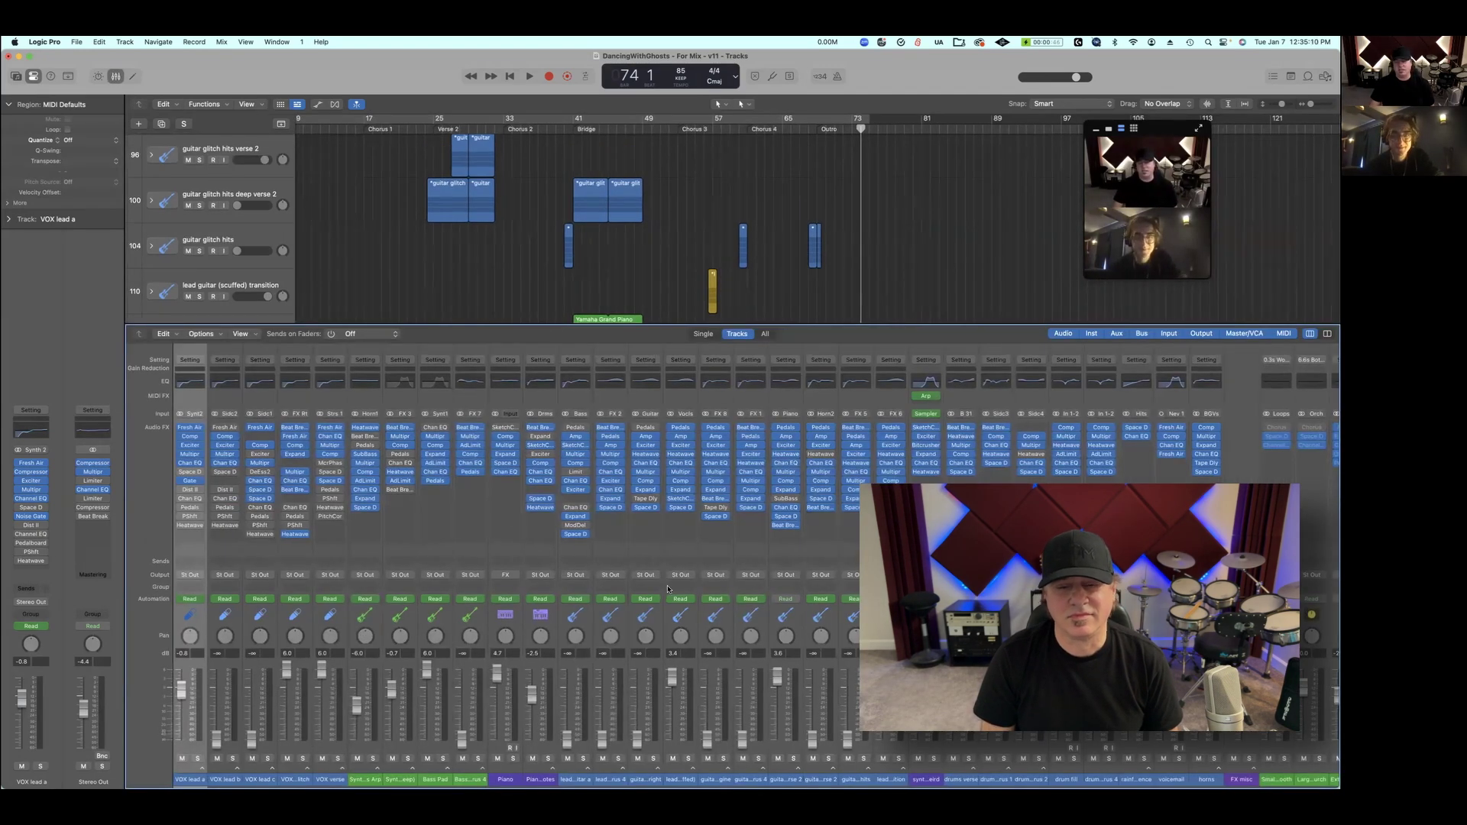
{"action": "scroll", "coordinate": [663, 589], "scroll_direction": "right", "scroll_amount": 4}
{"action": "scroll", "coordinate": [663, 589], "scroll_direction": "left", "scroll_amount": 4}
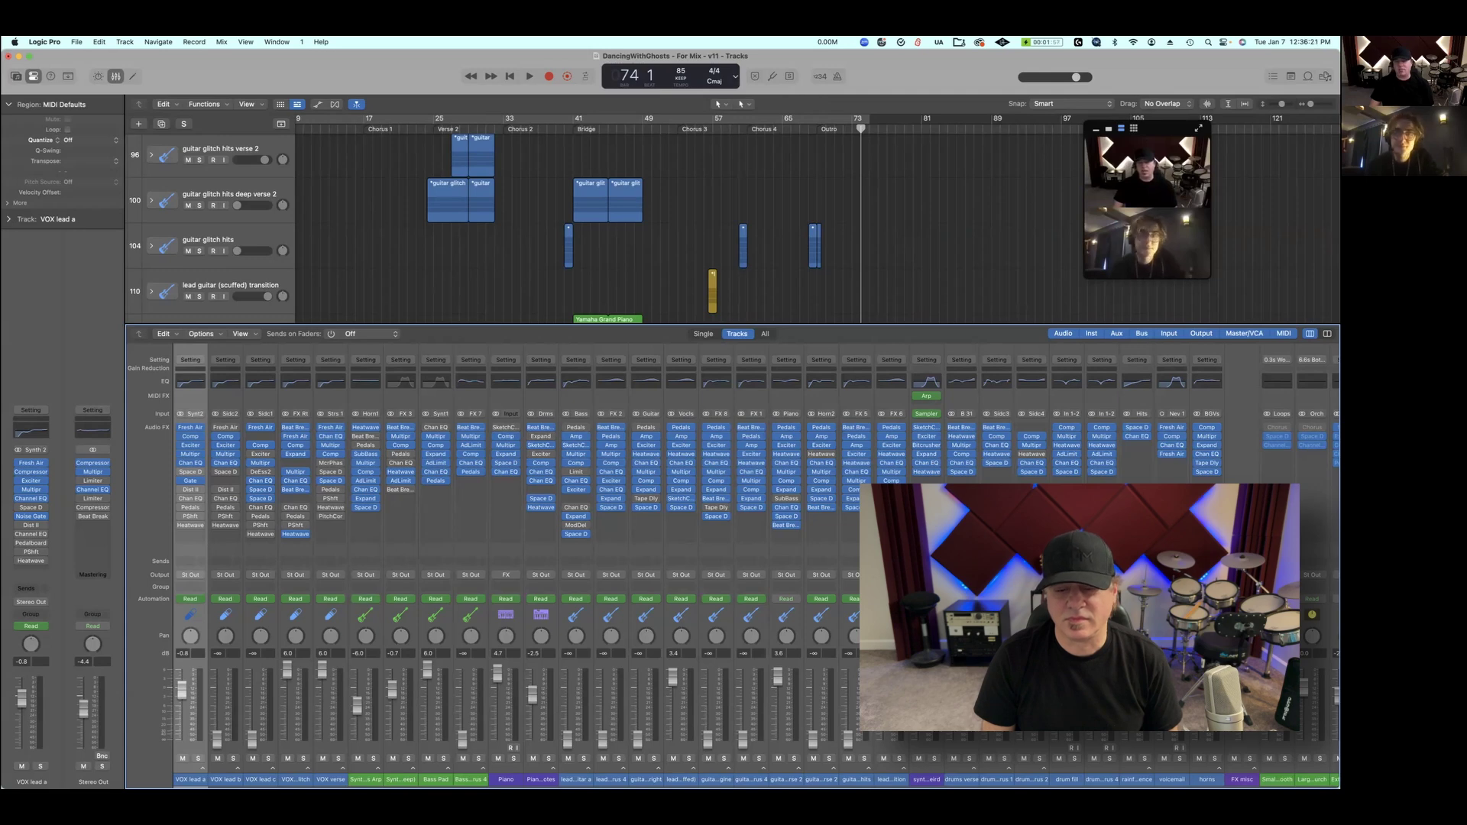
View the arrangement's top tracks, from VOX lead a down to the guitars, without the mixer.
{"action": "mouse_move", "coordinate": [192, 475]}
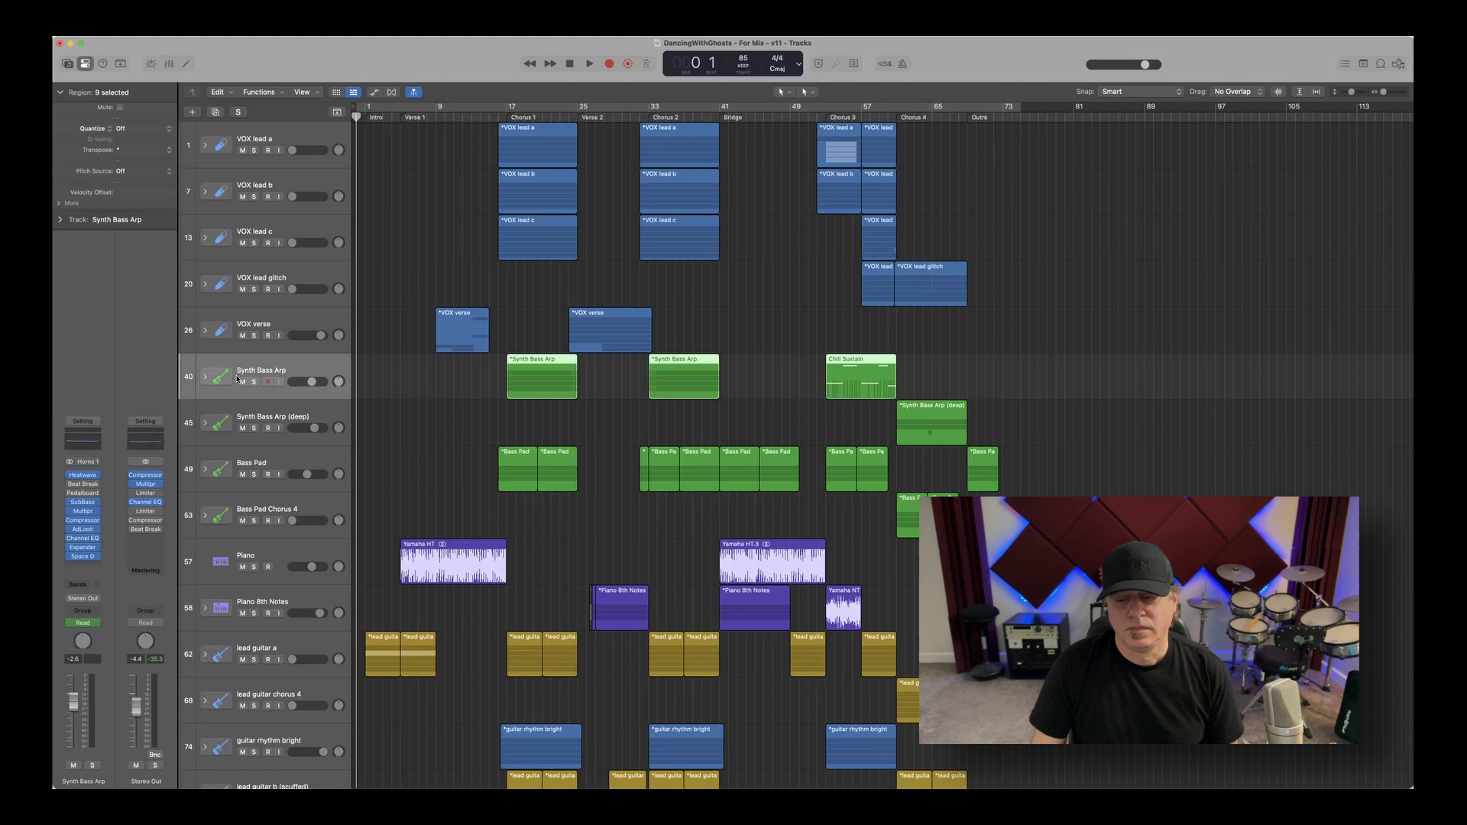
Expand the Synth Bass Arp stack and inspect its Dark Glide Bass, Dark Secrets Bass and 43 subtracks.
{"action": "left_click", "coordinate": [205, 376]}
{"action": "left_click", "coordinate": [293, 419]}
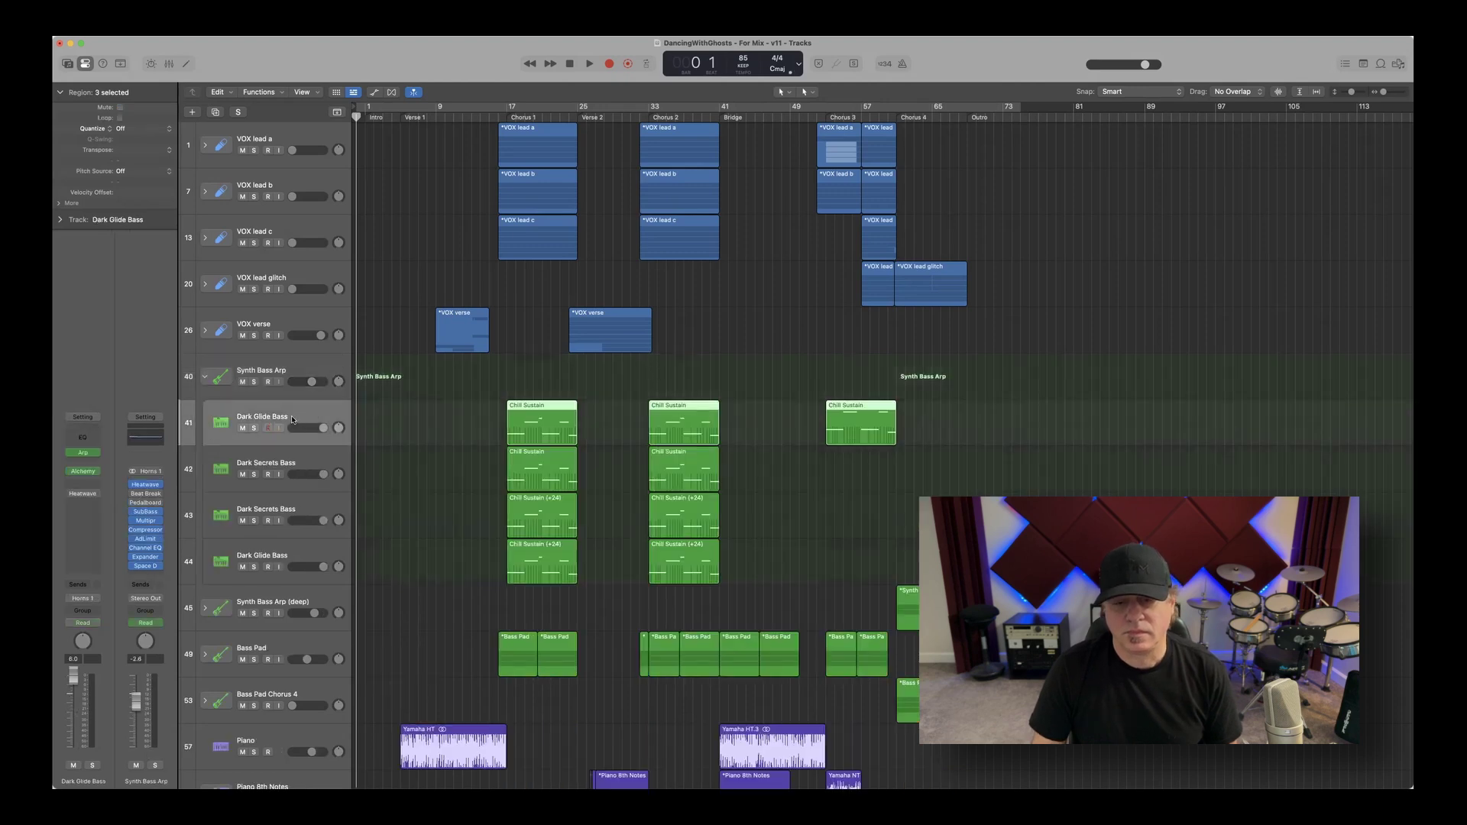
{"action": "left_click", "coordinate": [302, 460]}
{"action": "left_click", "coordinate": [315, 508]}
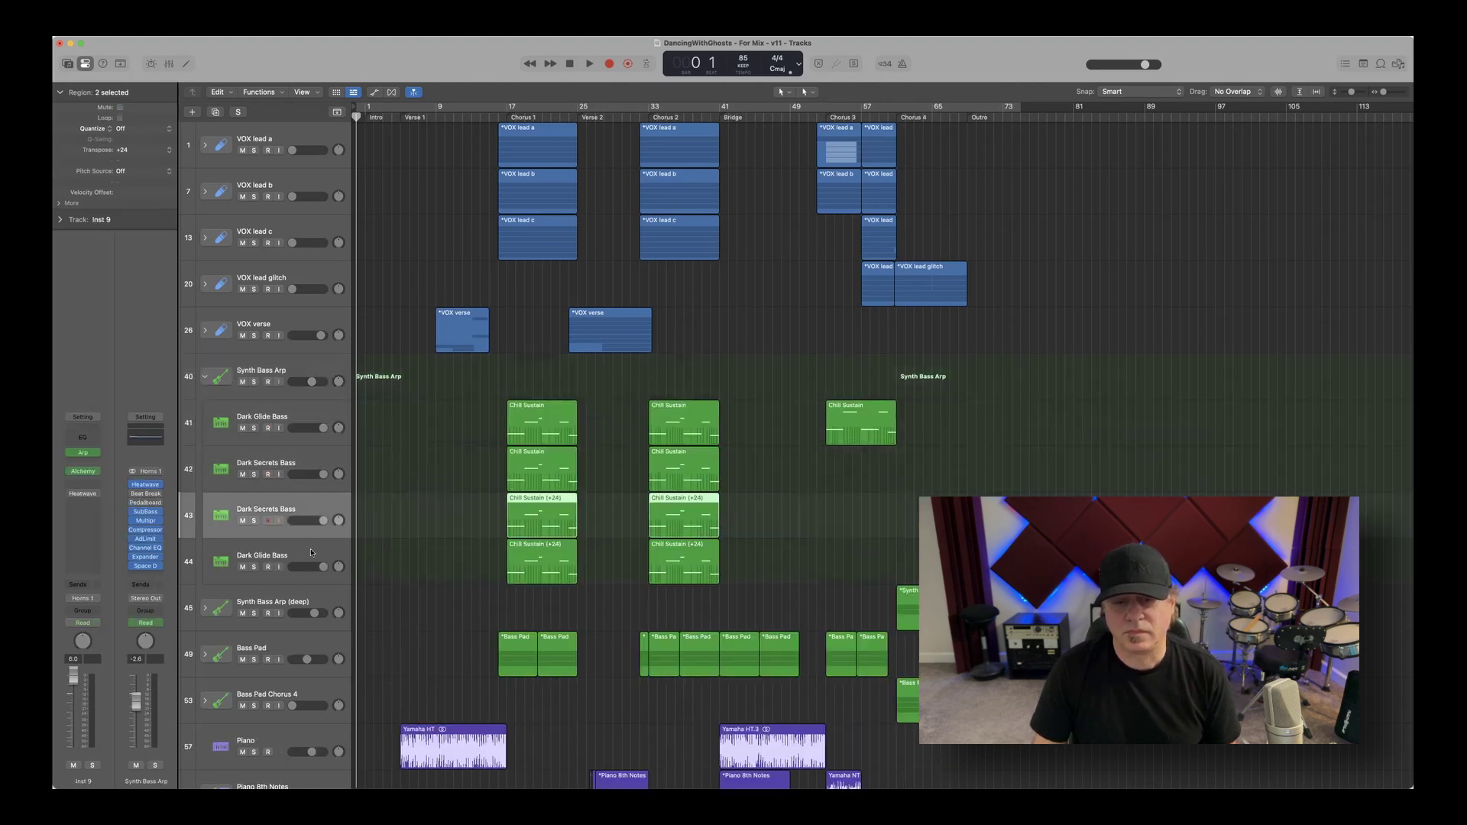
{"action": "left_click", "coordinate": [290, 464]}
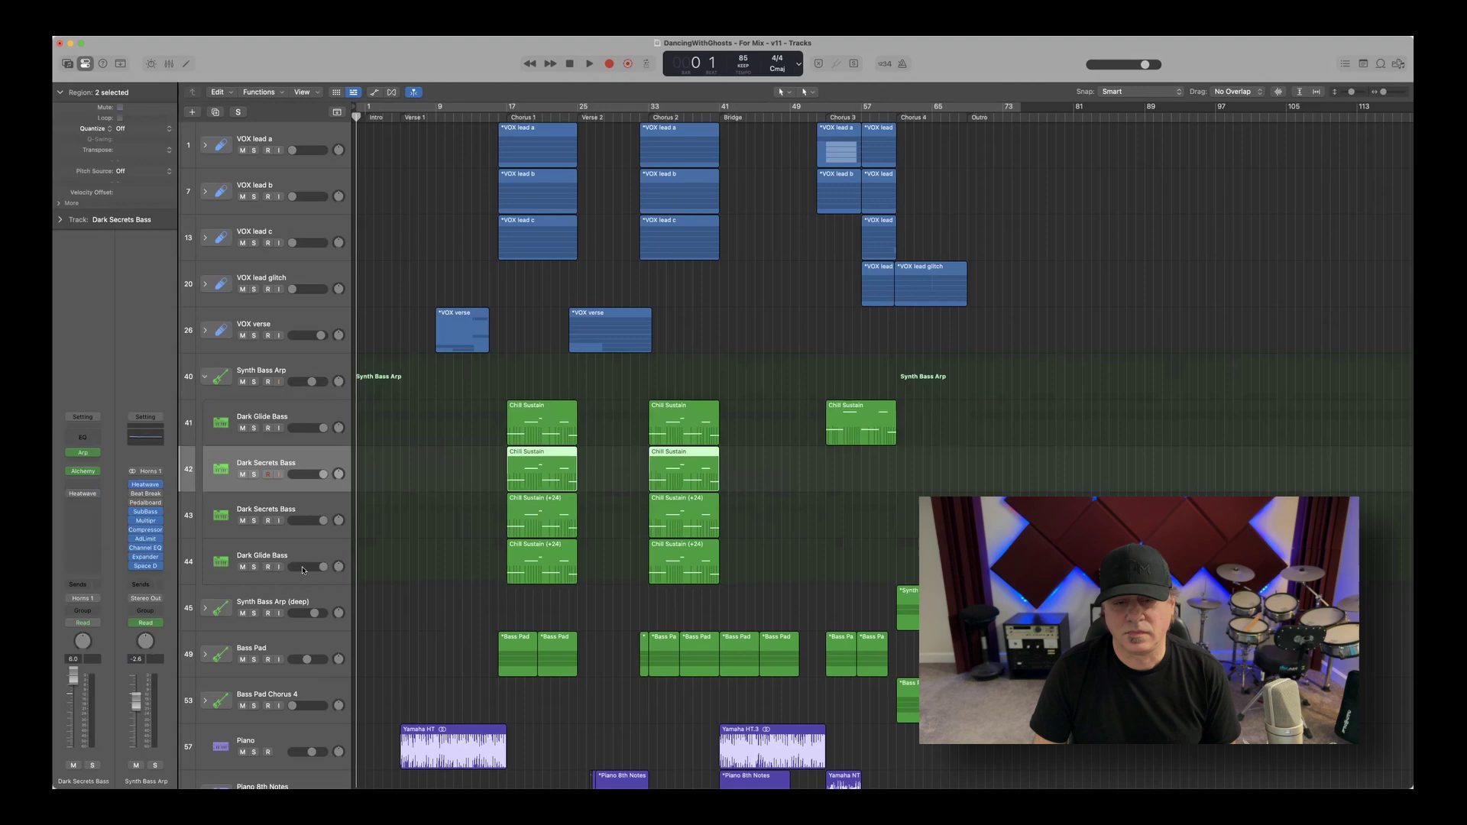
{"action": "left_click", "coordinate": [298, 366]}
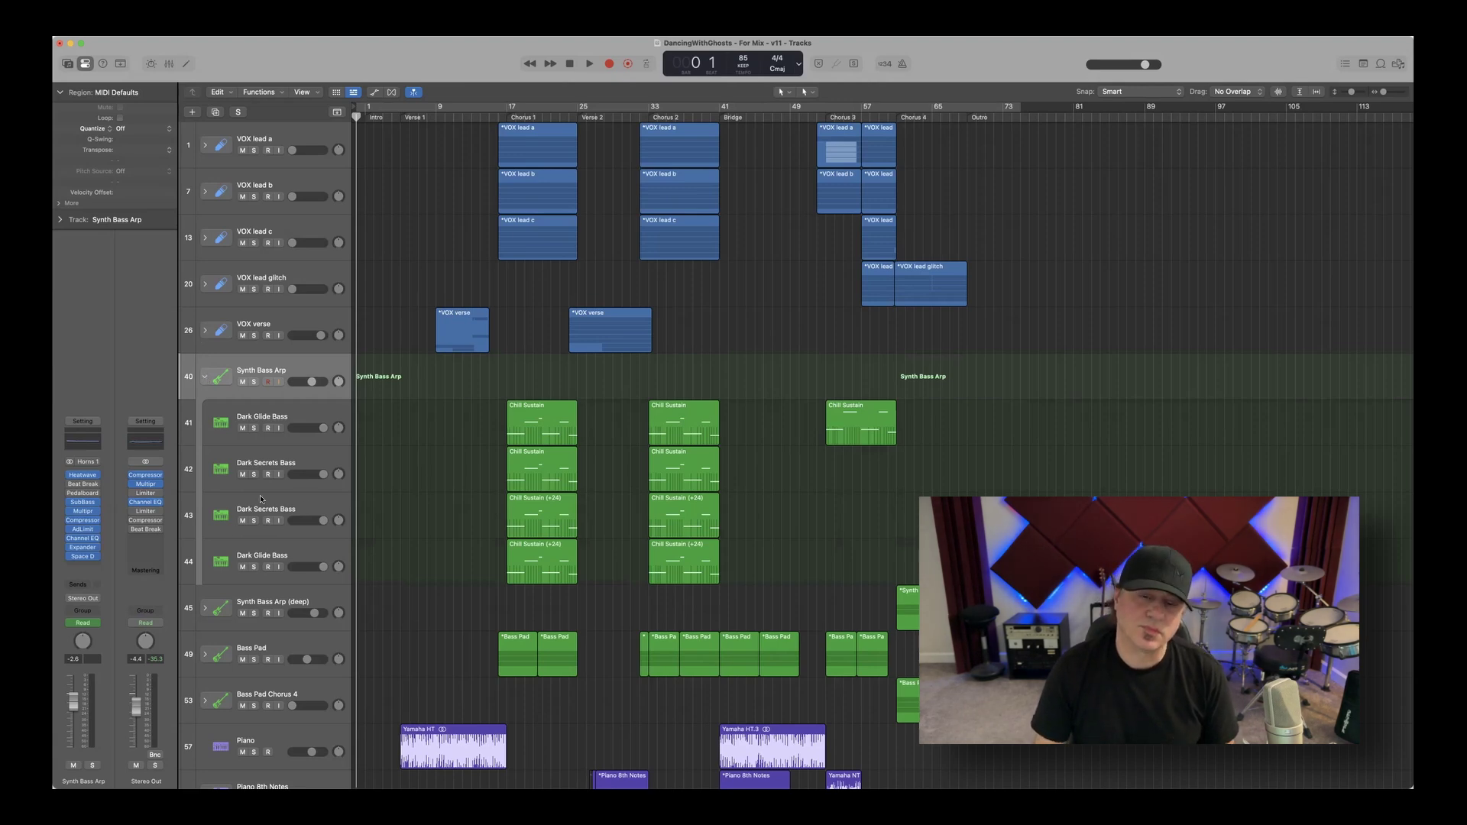
Select the Dark Glide Bass and 44 subtracks' regions, then the Synth Bass Arp main track.
{"action": "left_click", "coordinate": [284, 411]}
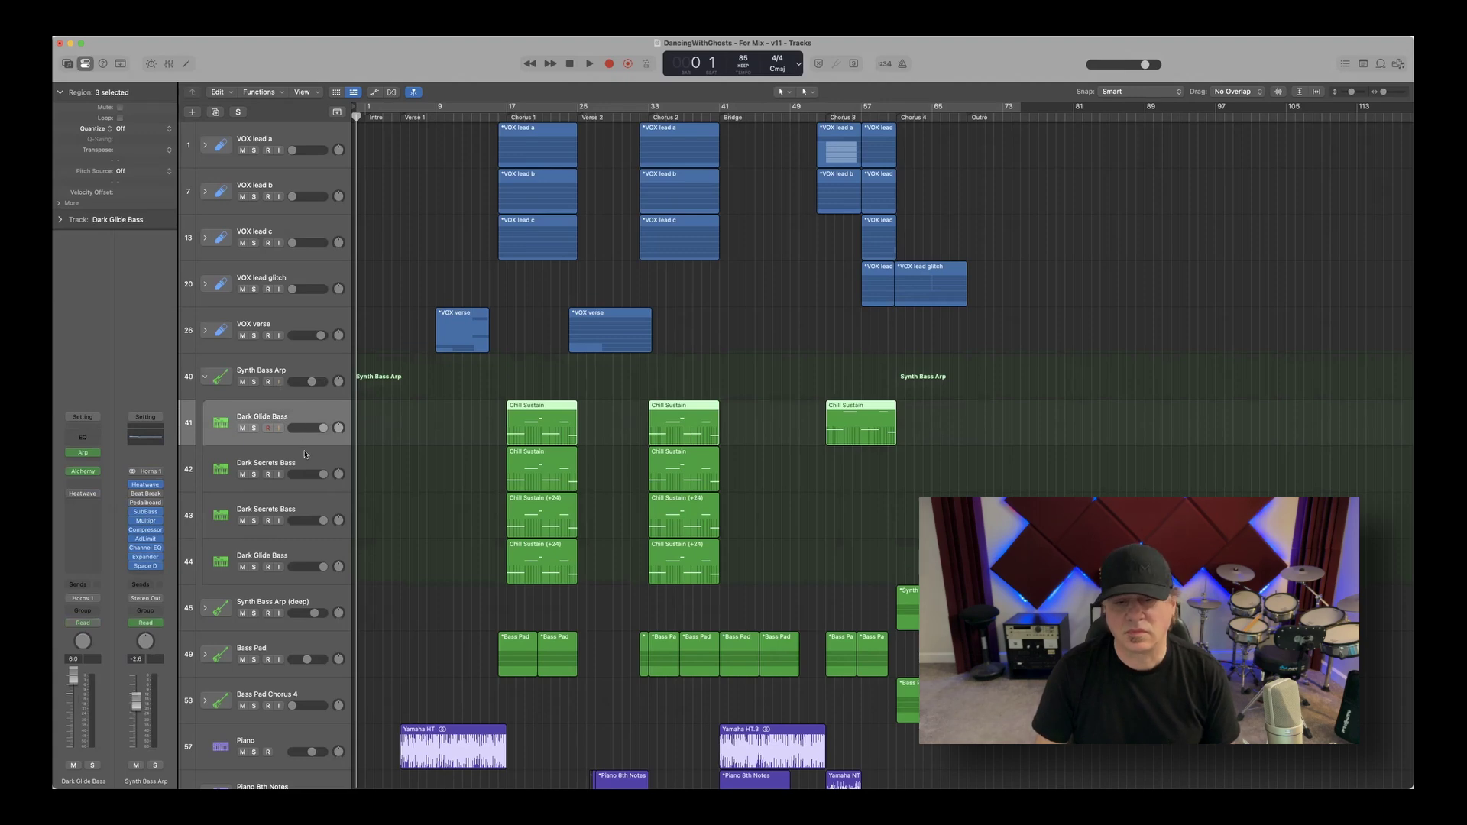
{"action": "left_click", "coordinate": [314, 470]}
{"action": "left_click_drag", "start_coordinate": [315, 562], "coordinate": [315, 535]}
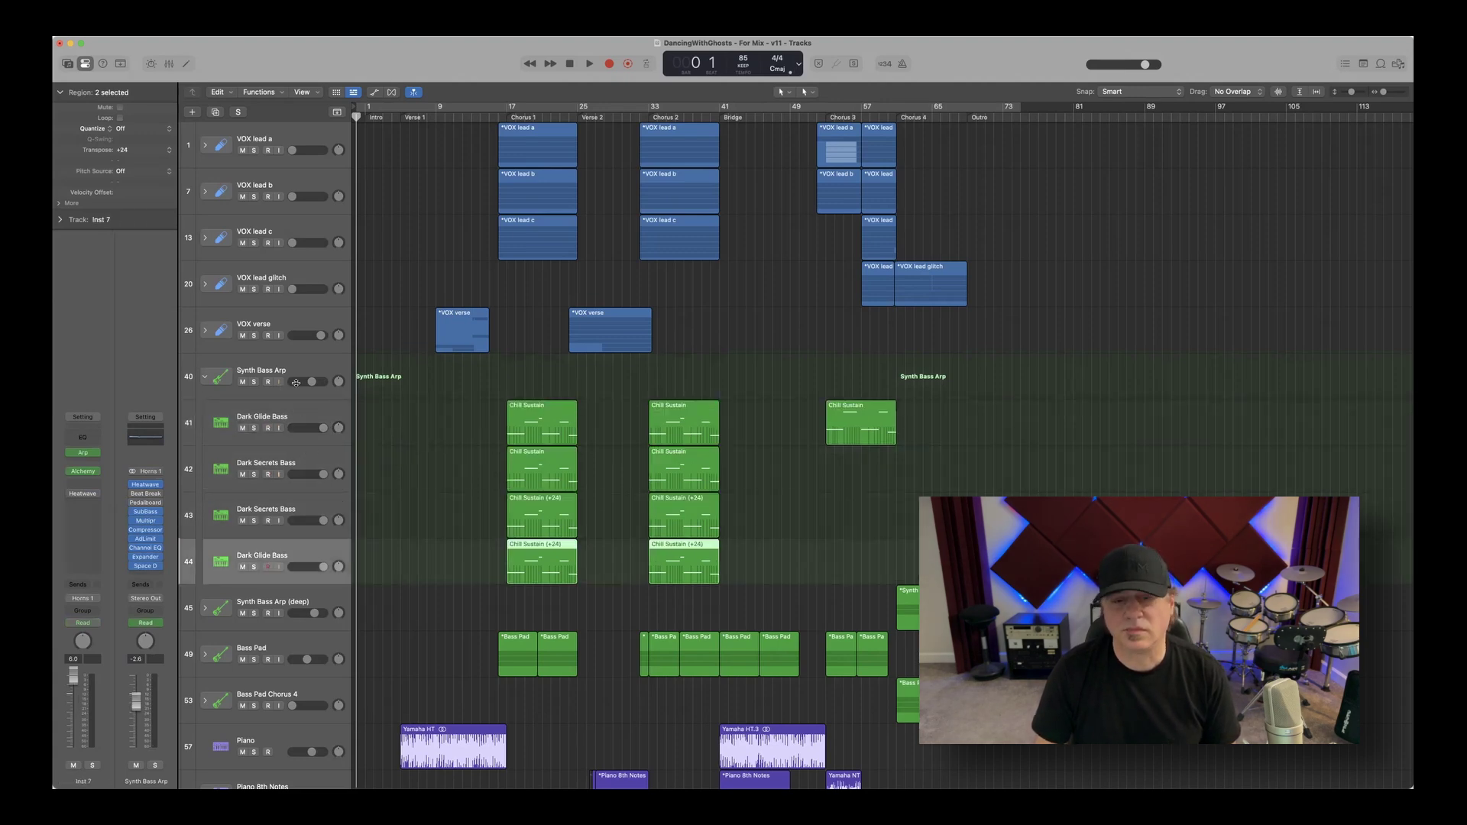
{"action": "left_click", "coordinate": [252, 382]}
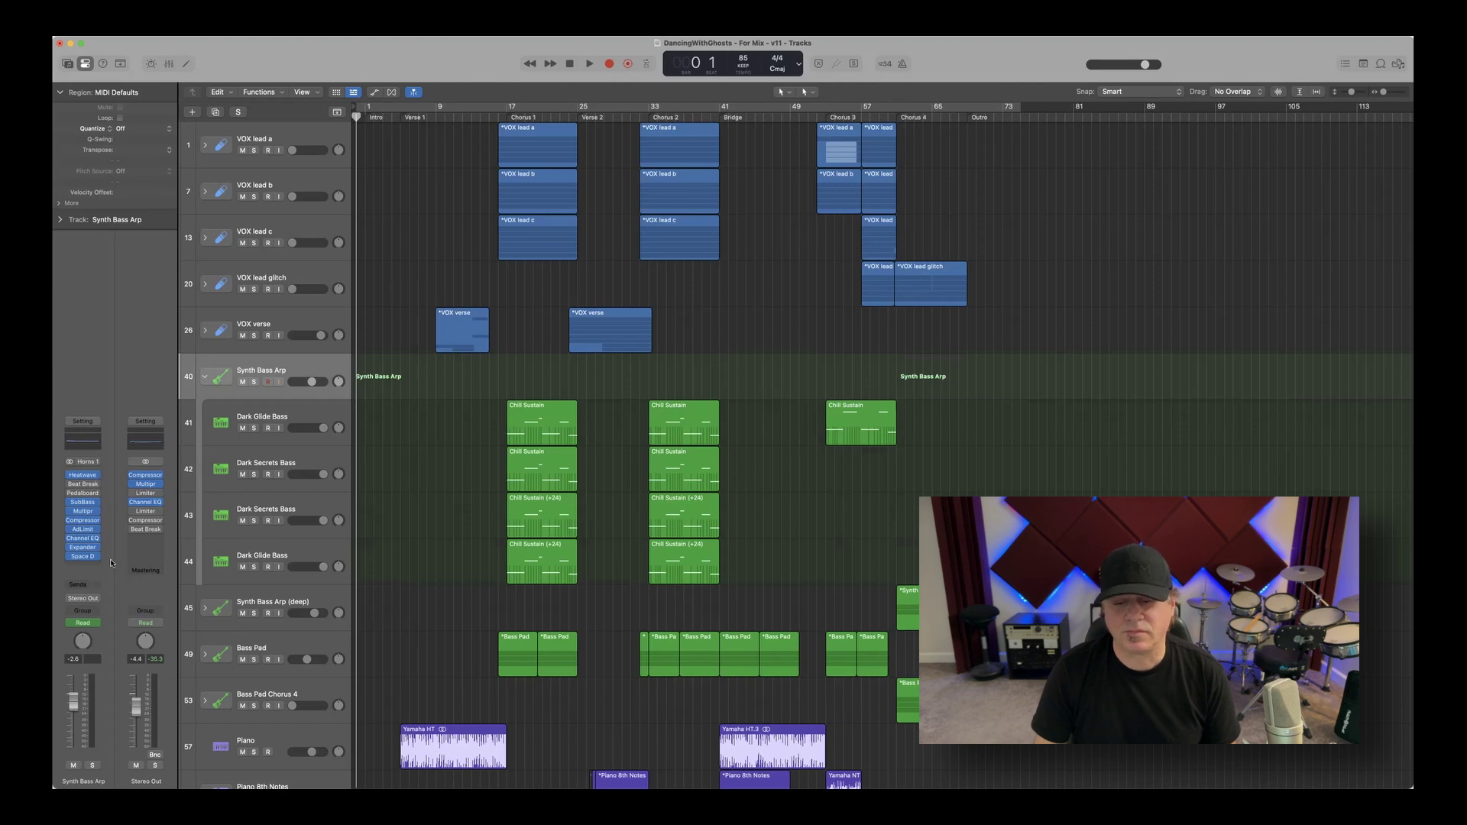
Review Synth Bass Arp's available send buses without adding one, then bring the Autoload Logic X template forward.
{"action": "left_click", "coordinate": [85, 587]}
{"action": "mouse_move", "coordinate": [84, 601]}
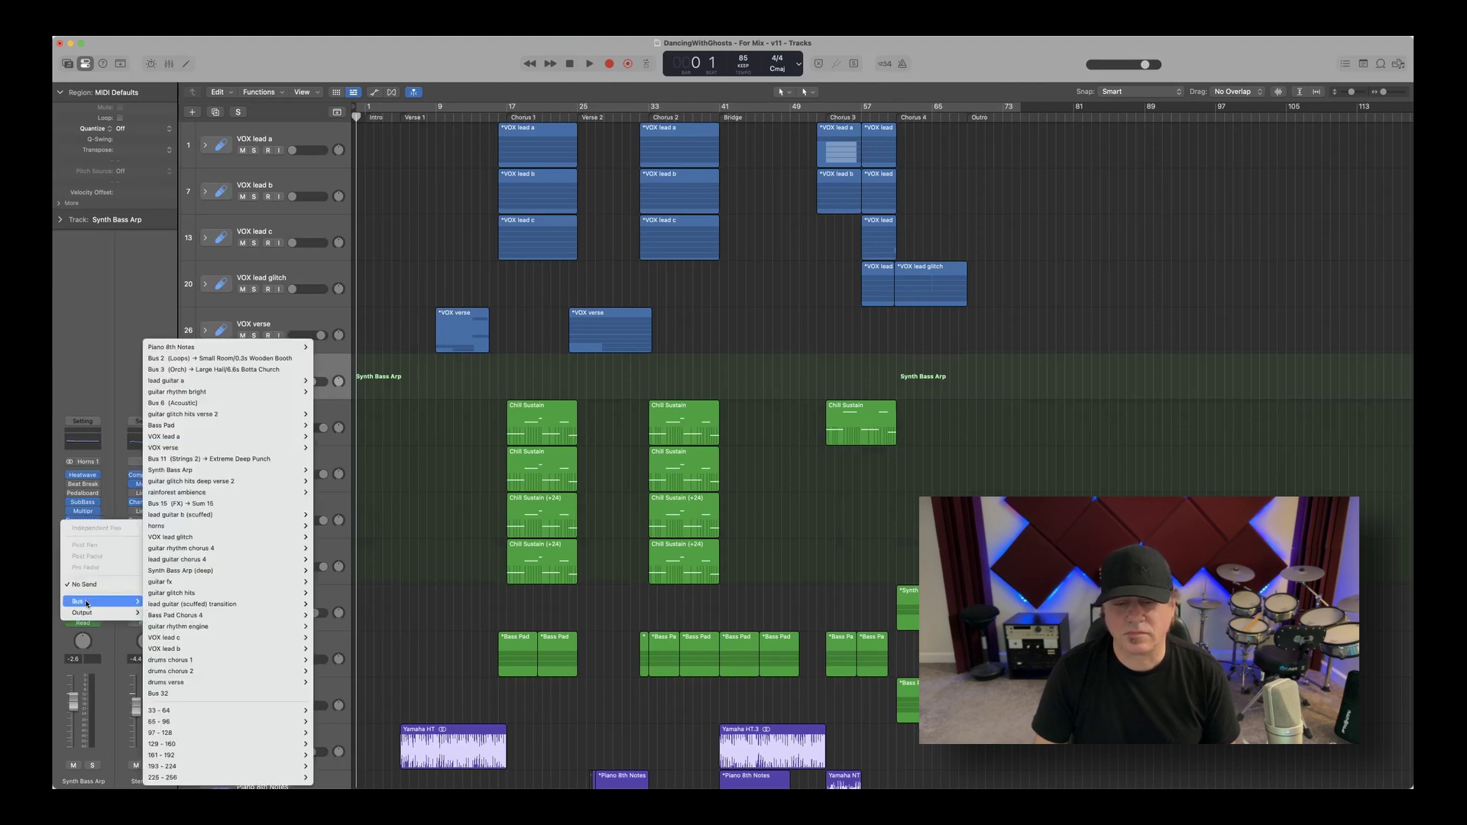
{"action": "mouse_move", "coordinate": [272, 474]}
{"action": "left_click", "coordinate": [85, 584]}
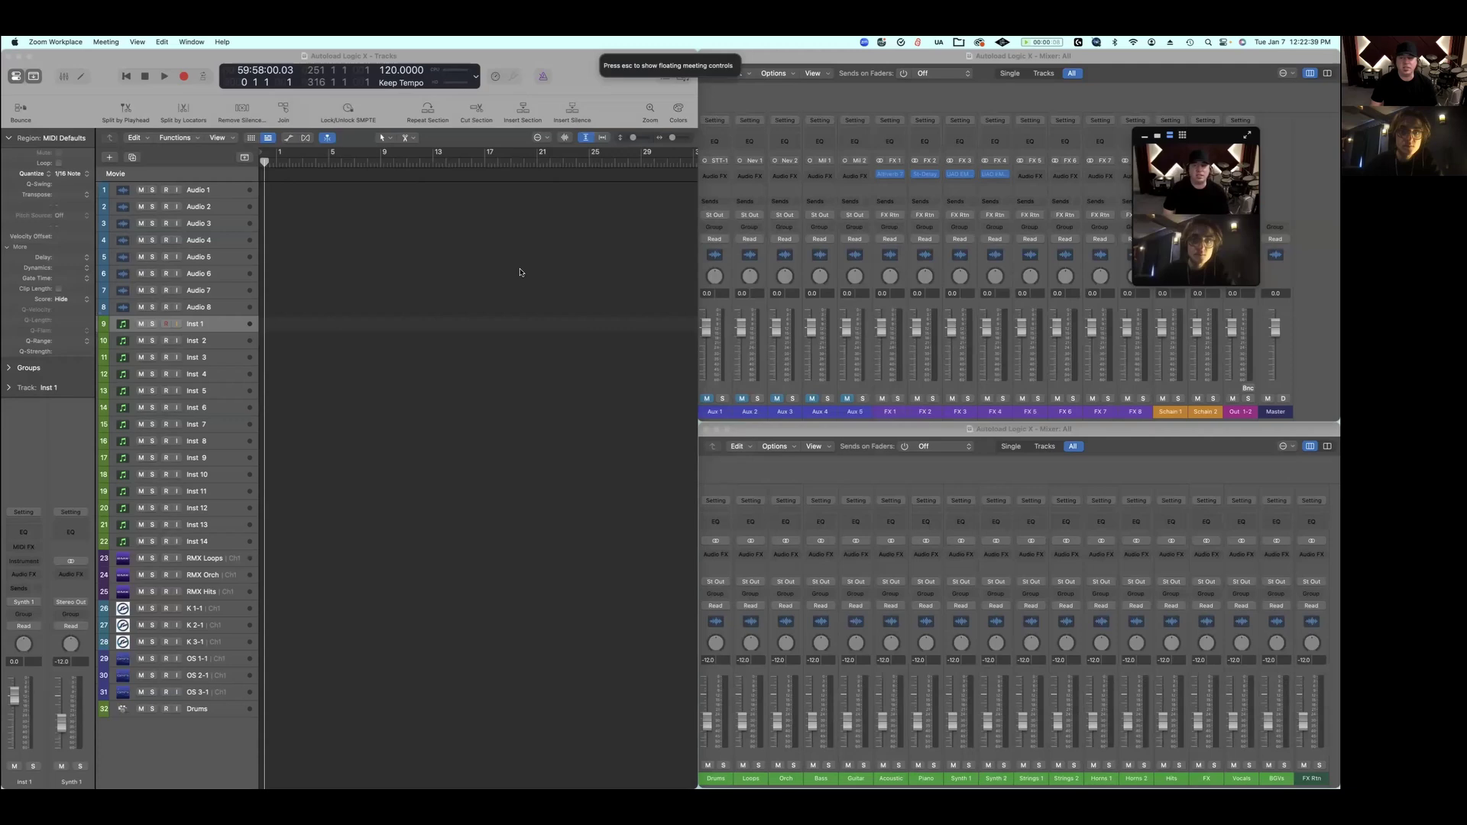
{"action": "left_click", "coordinate": [501, 290]}
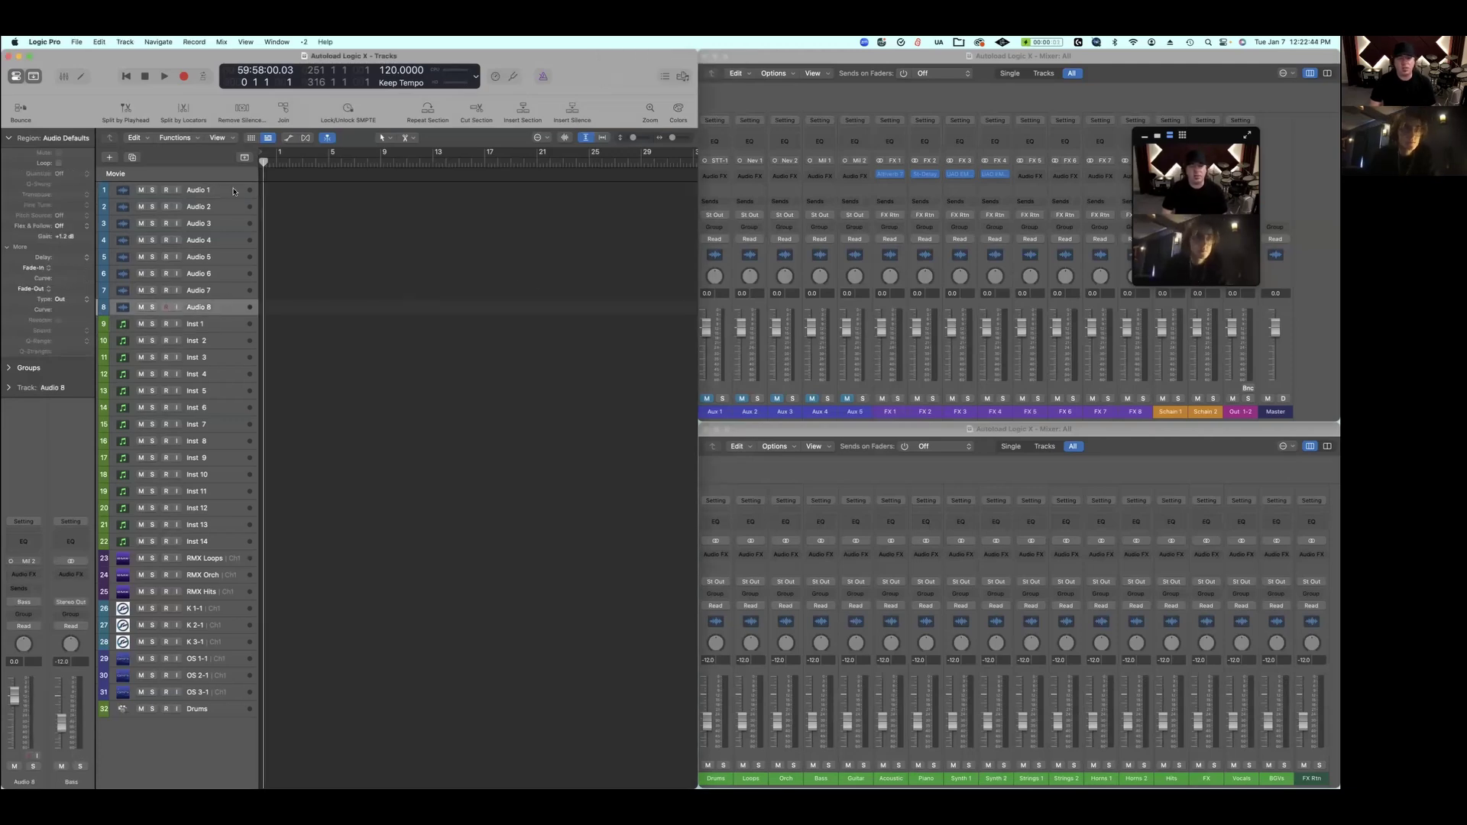
Inspect Audio 8, Inst 14, RMX Loops, OS 3-1 and Inst 1, then open the Environment.
{"action": "left_click", "coordinate": [226, 305]}
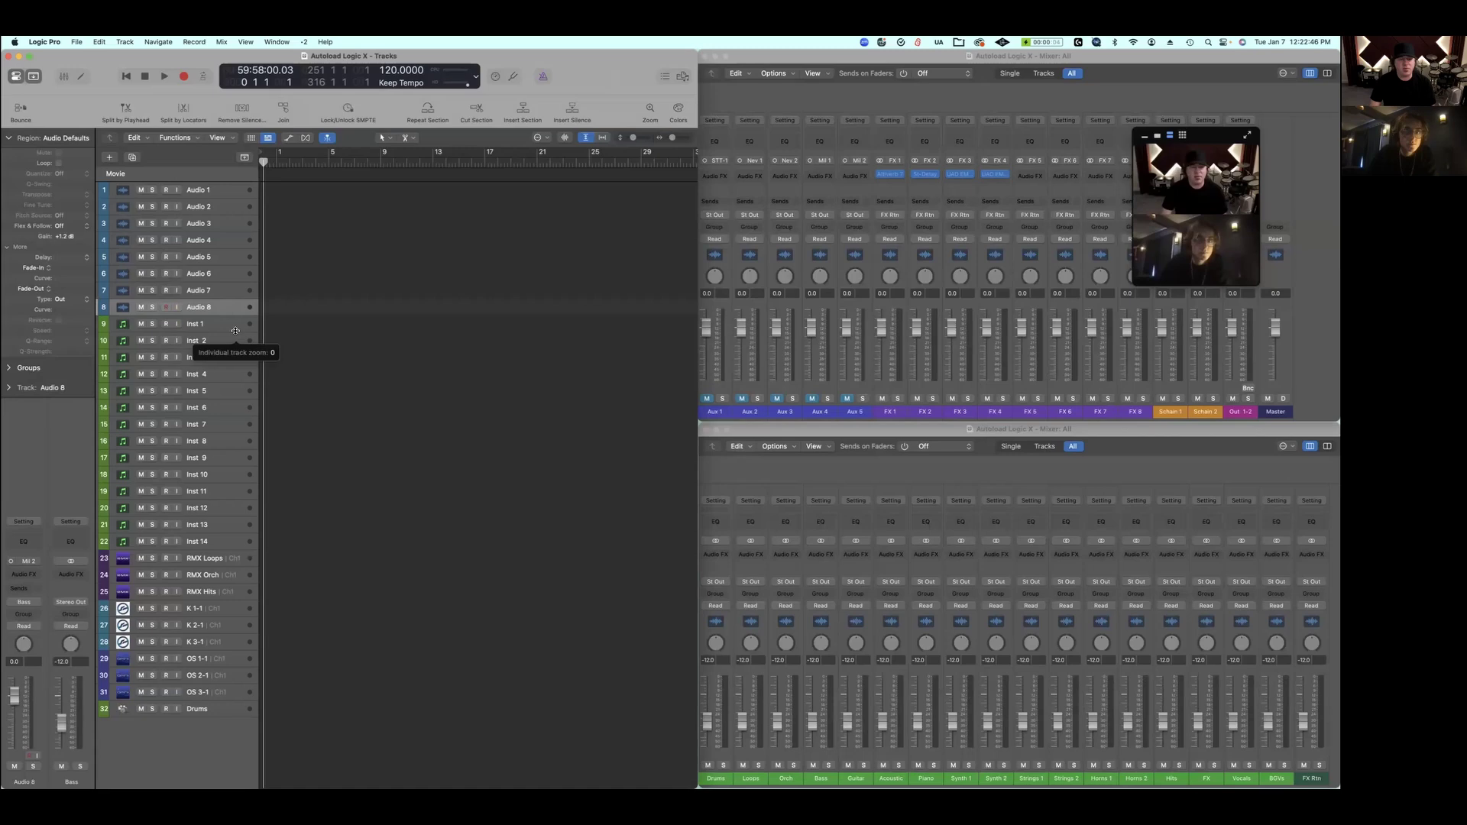
{"action": "left_click", "coordinate": [229, 542]}
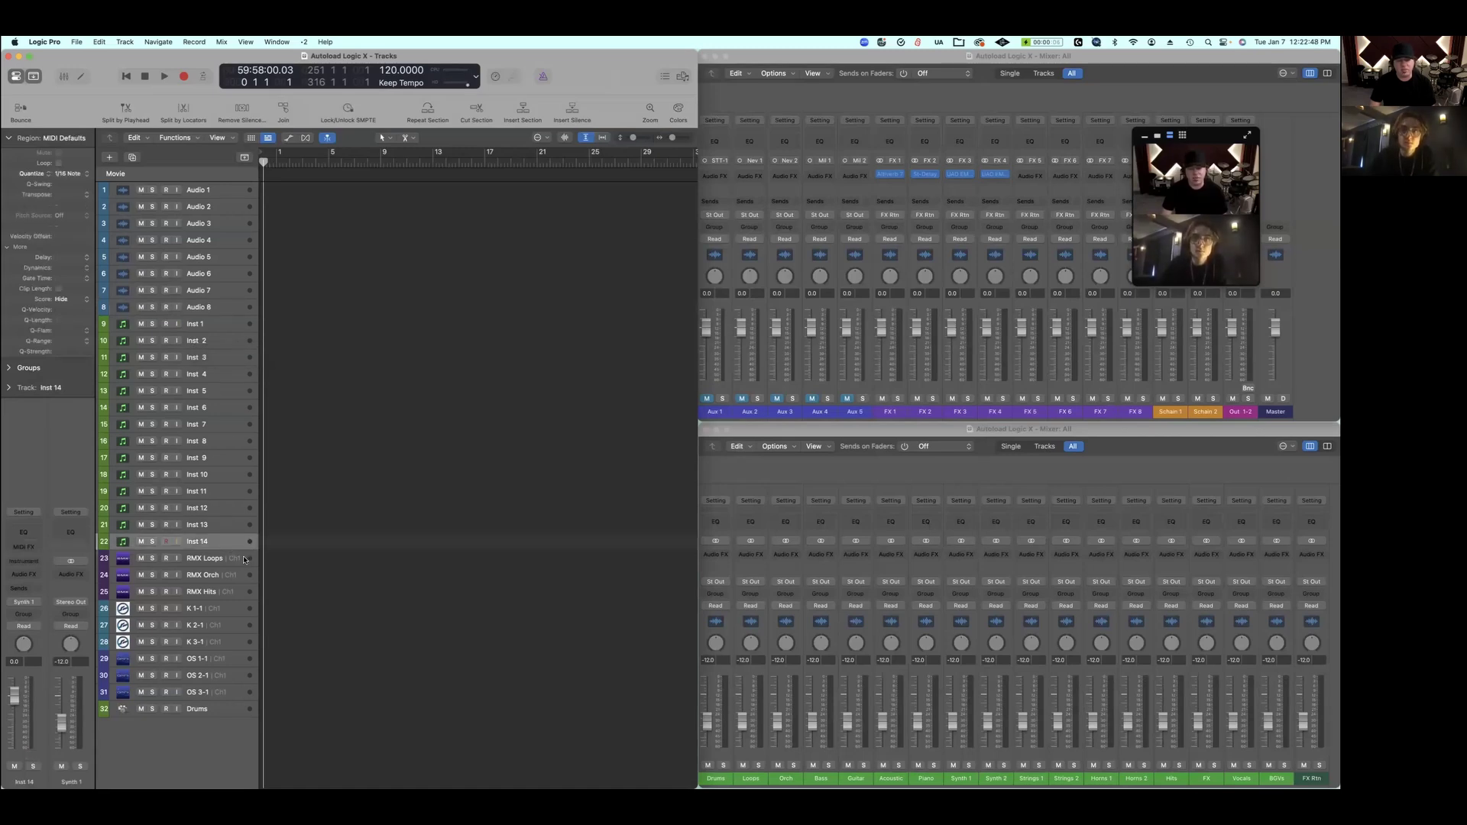
{"action": "left_click", "coordinate": [245, 559]}
{"action": "left_click", "coordinate": [228, 693]}
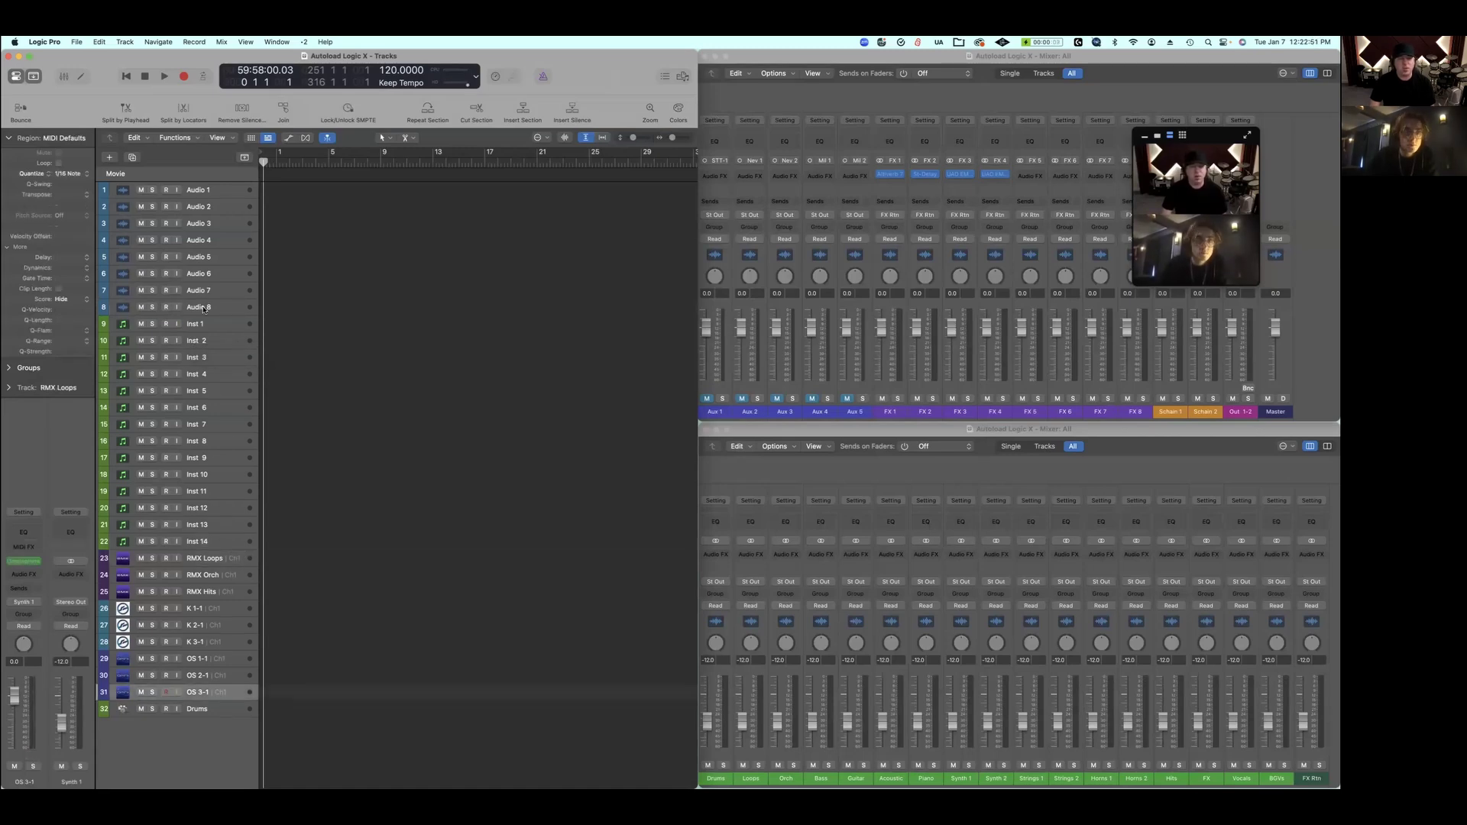
{"action": "left_click", "coordinate": [214, 323]}
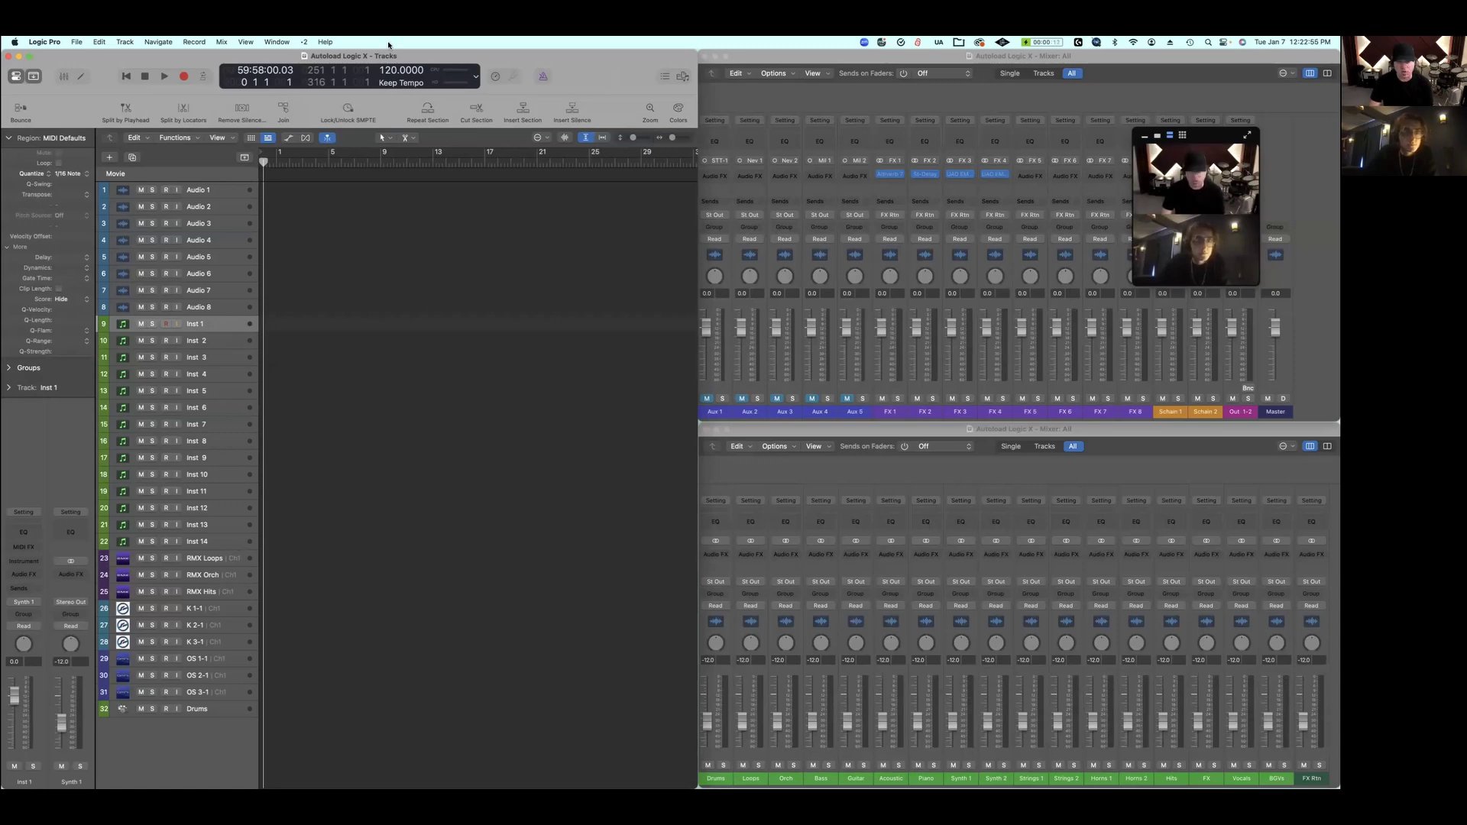
{"action": "key", "text": "super+0"}
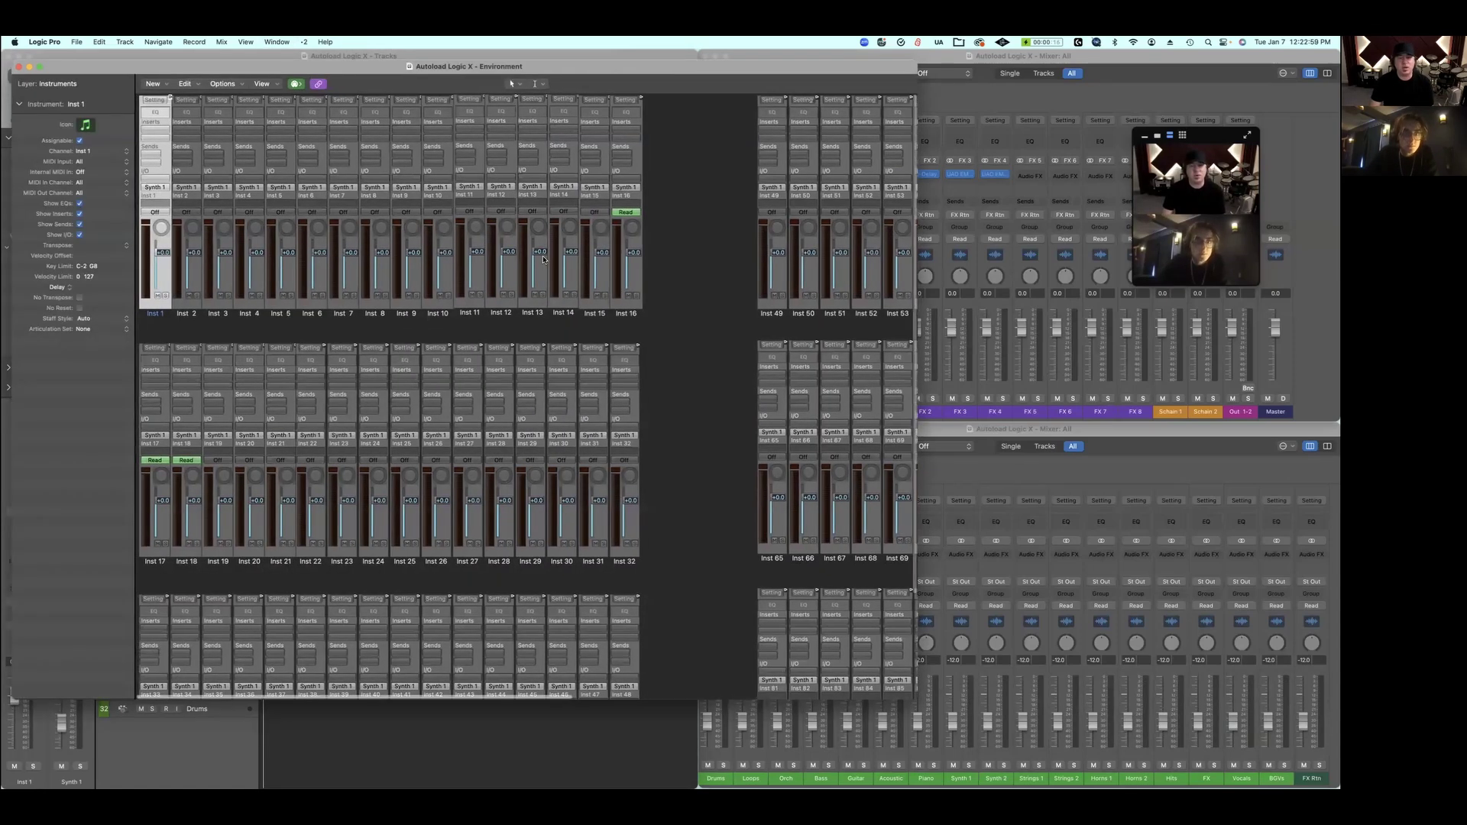
{"action": "scroll", "coordinate": [544, 260], "scroll_direction": "down", "scroll_amount": 5}
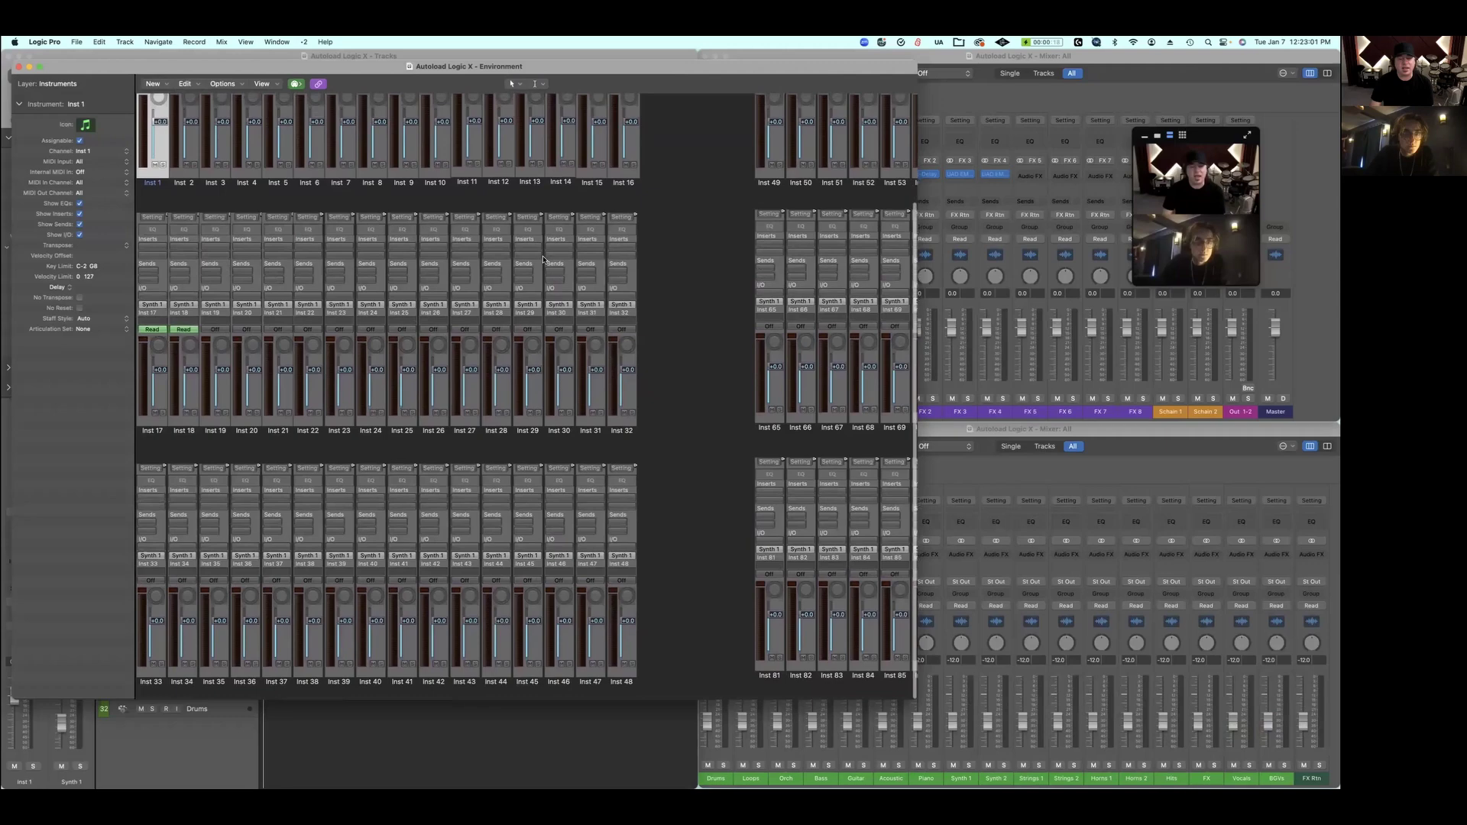
{"action": "scroll", "coordinate": [543, 260], "scroll_direction": "right", "scroll_amount": 10}
{"action": "scroll", "coordinate": [543, 260], "scroll_direction": "up", "scroll_amount": 5}
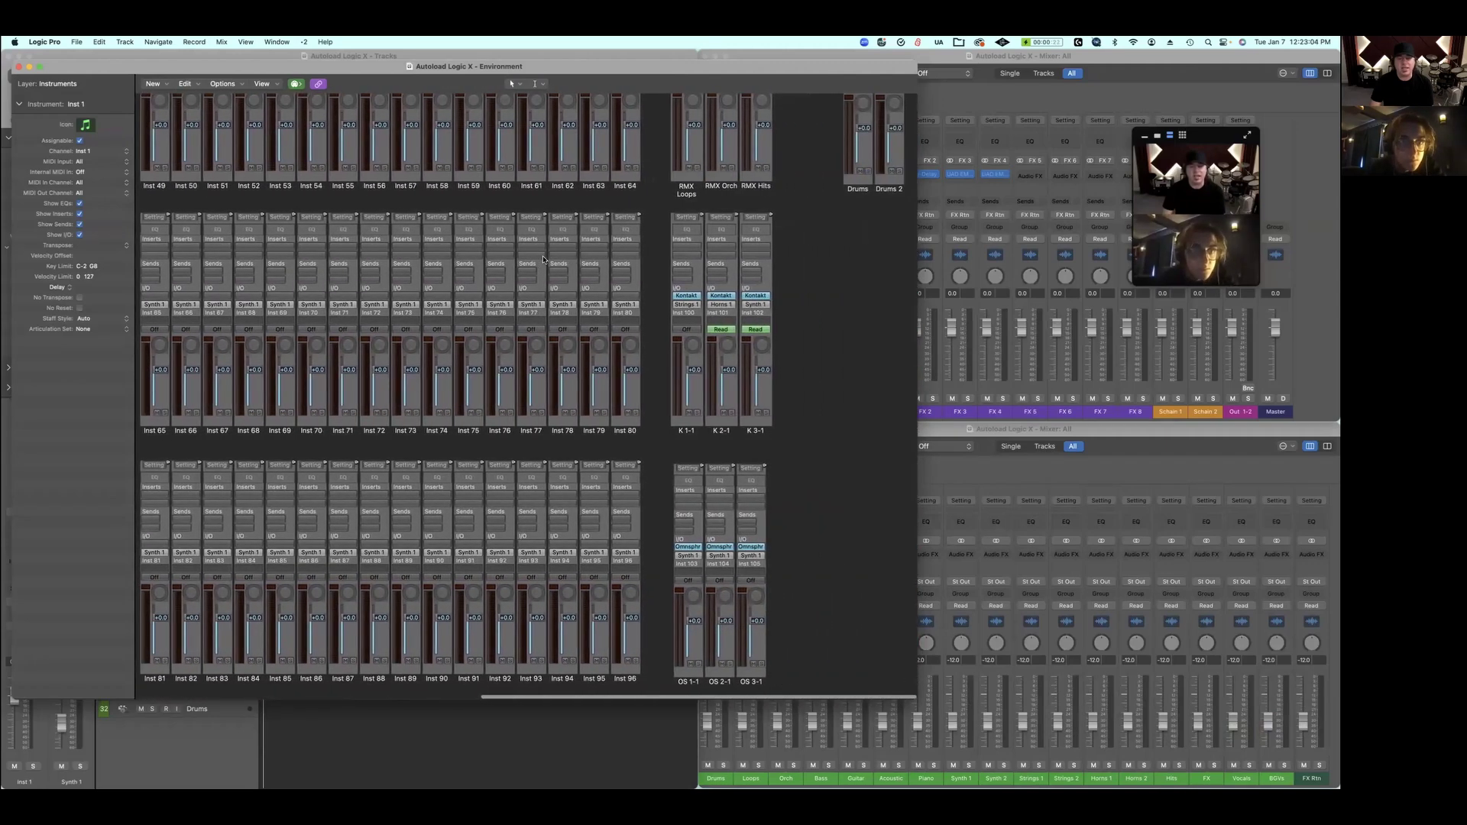
{"action": "scroll", "coordinate": [543, 260], "scroll_direction": "left", "scroll_amount": 10}
{"action": "scroll", "coordinate": [543, 260], "scroll_direction": "left", "scroll_amount": 5}
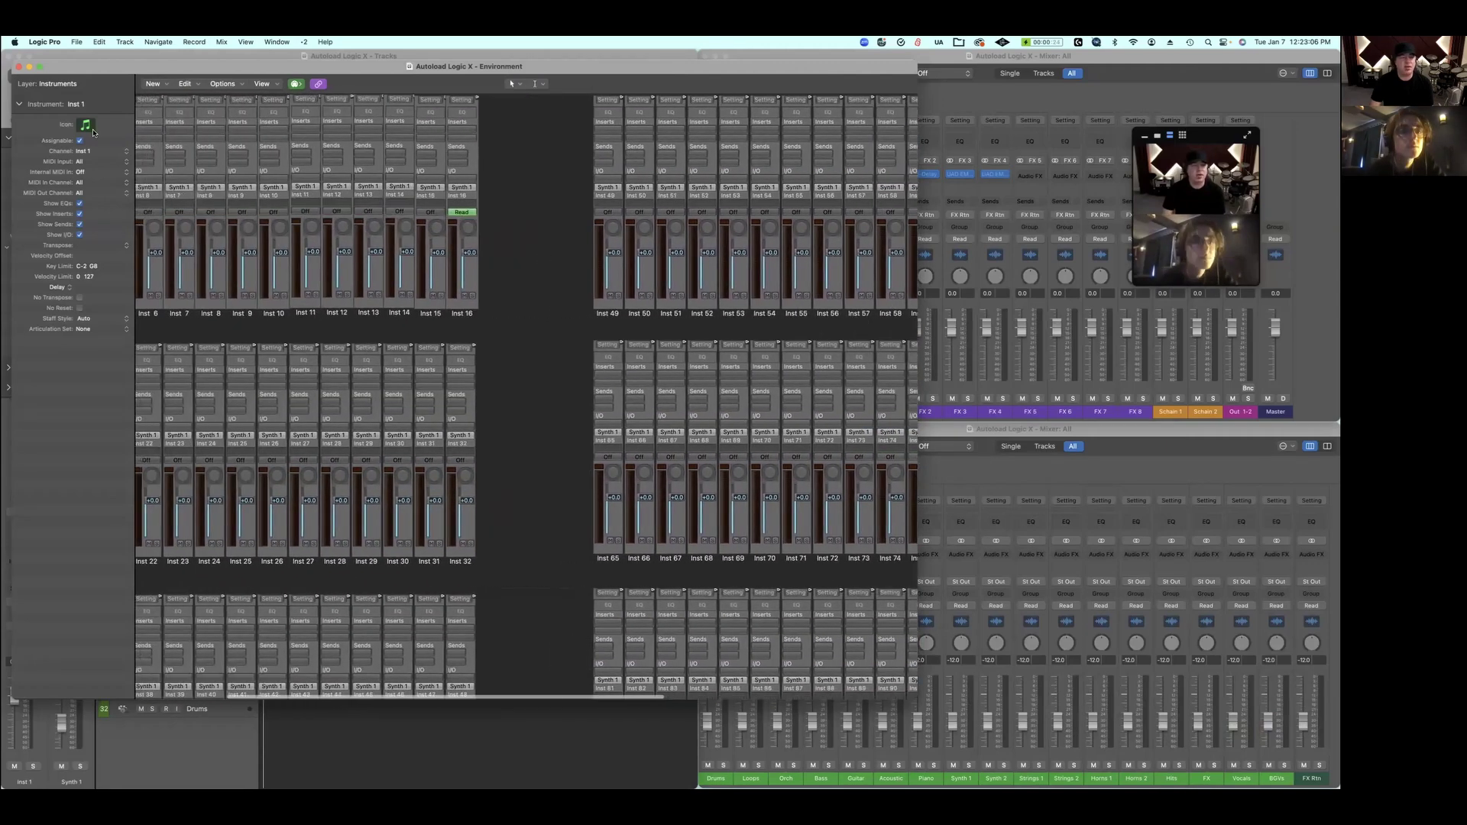
Switch the Environment to the Audio layer and select the FX 1 to FX 8 strips.
{"action": "left_click", "coordinate": [57, 84]}
{"action": "left_click", "coordinate": [68, 76]}
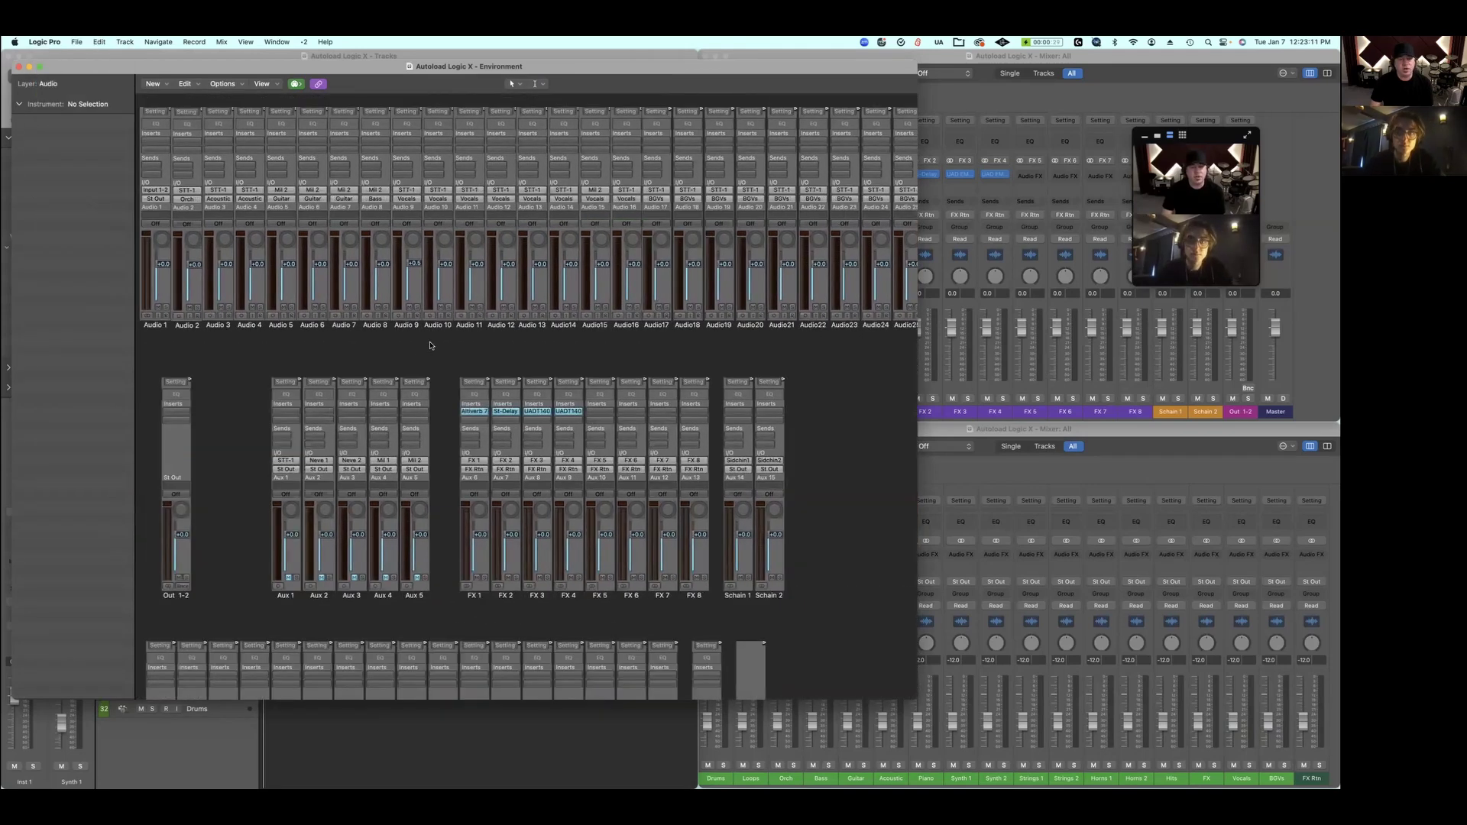
{"action": "scroll", "coordinate": [402, 329], "scroll_direction": "right", "scroll_amount": 15}
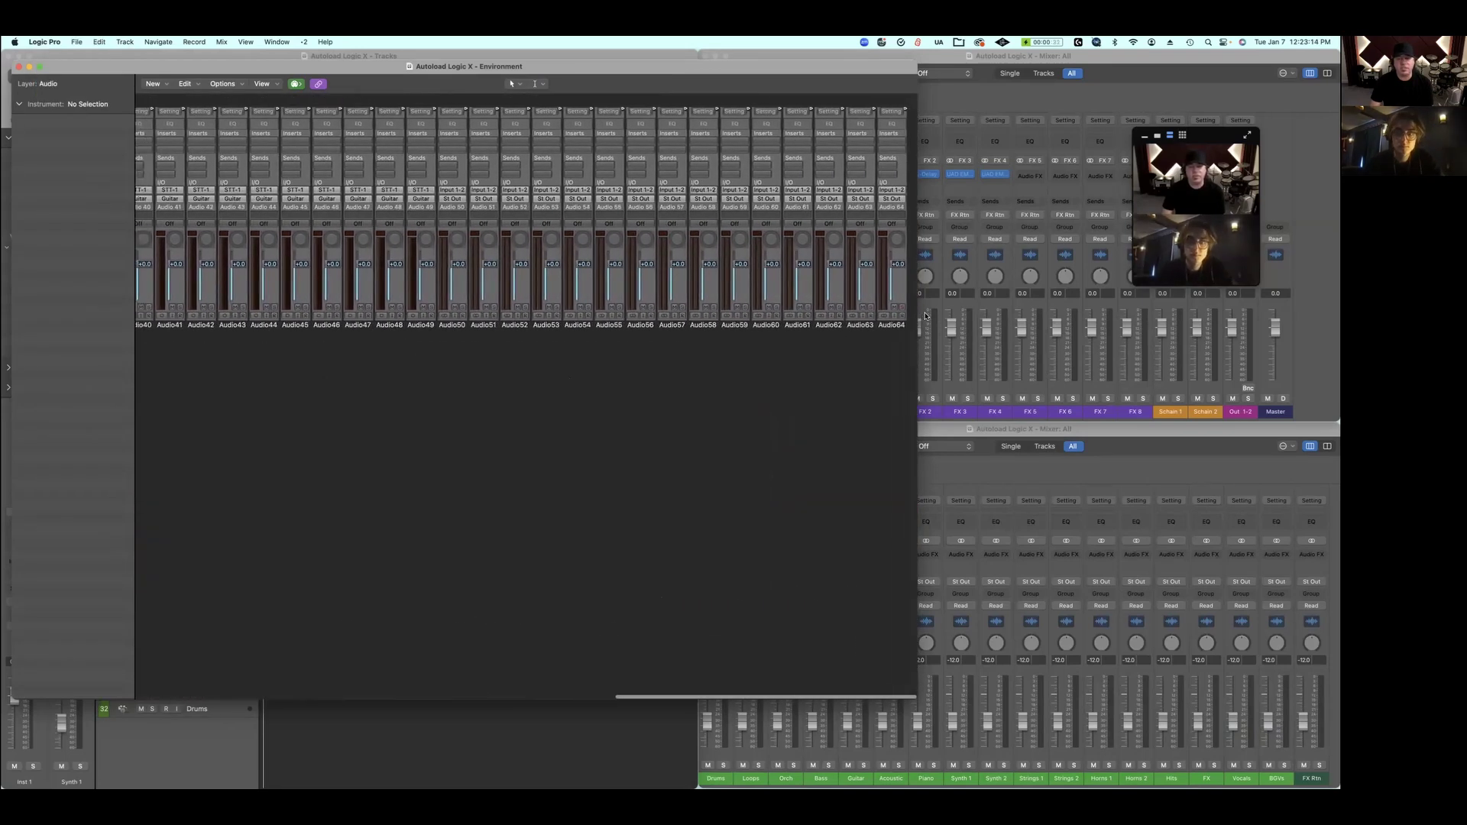
{"action": "scroll", "coordinate": [830, 305], "scroll_direction": "left", "scroll_amount": 10}
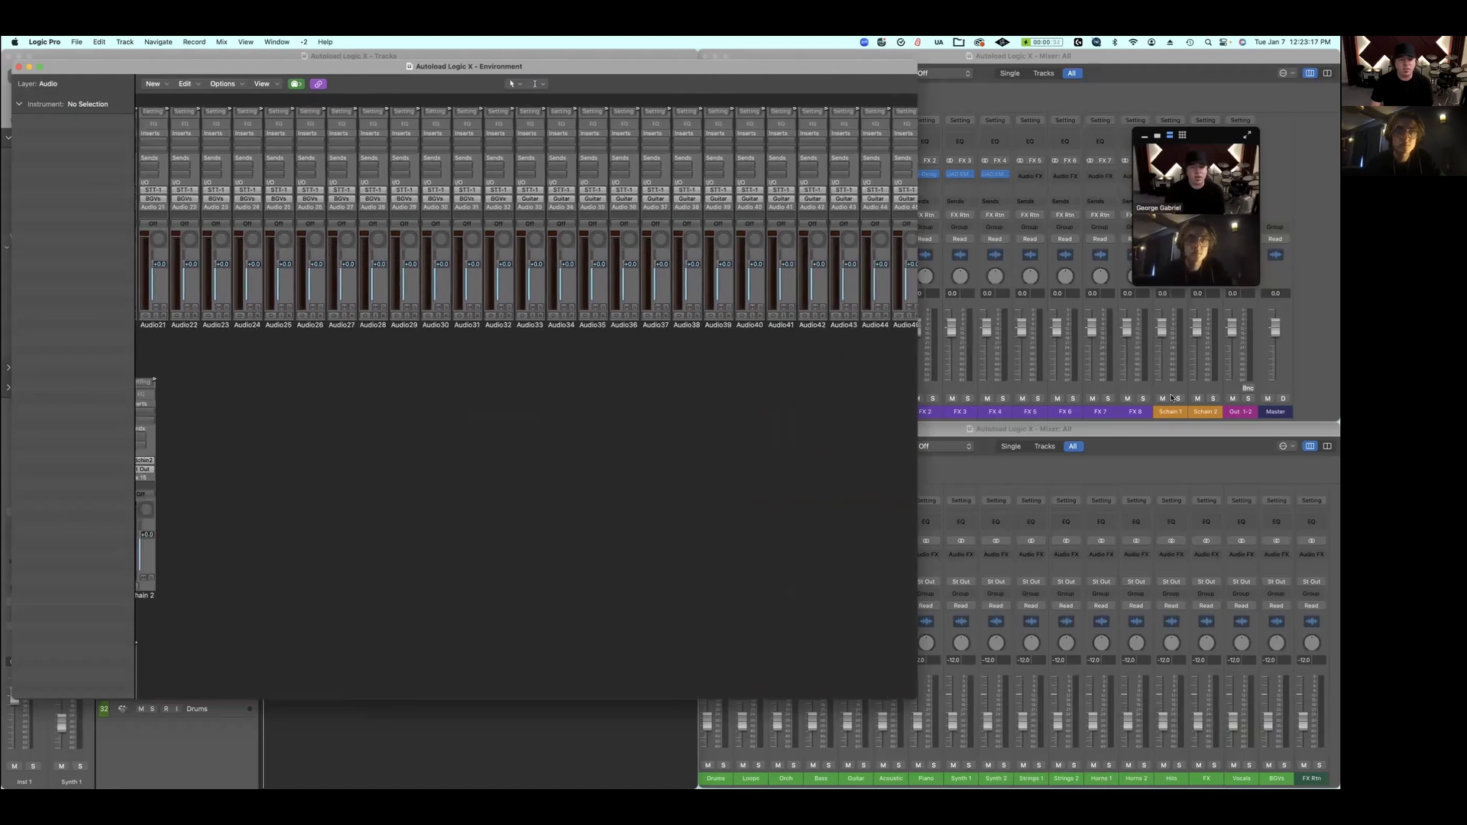
{"action": "scroll", "coordinate": [570, 513], "scroll_direction": "left", "scroll_amount": 10}
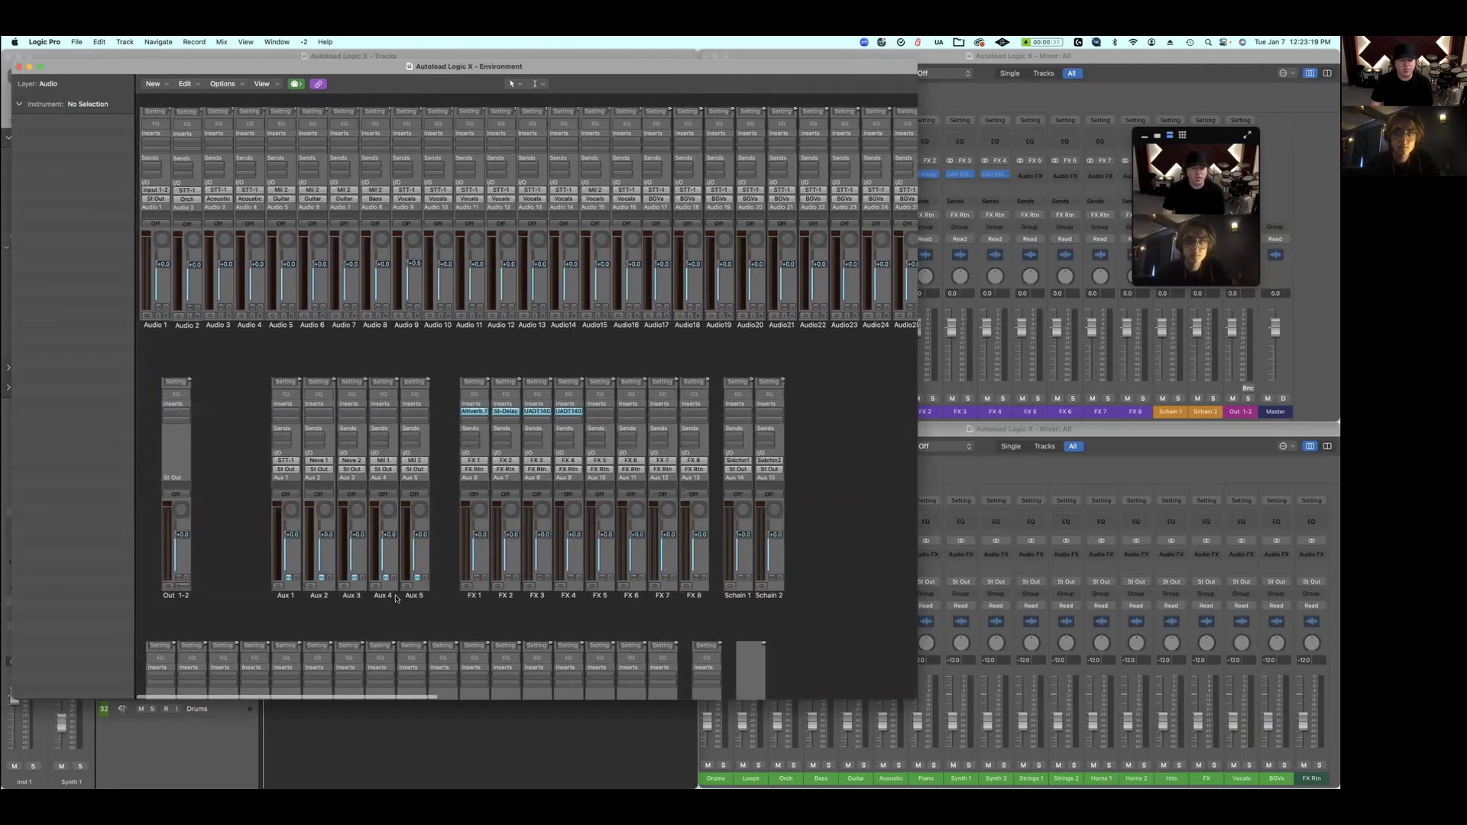
{"action": "left_click_drag", "start_coordinate": [439, 503], "coordinate": [787, 509]}
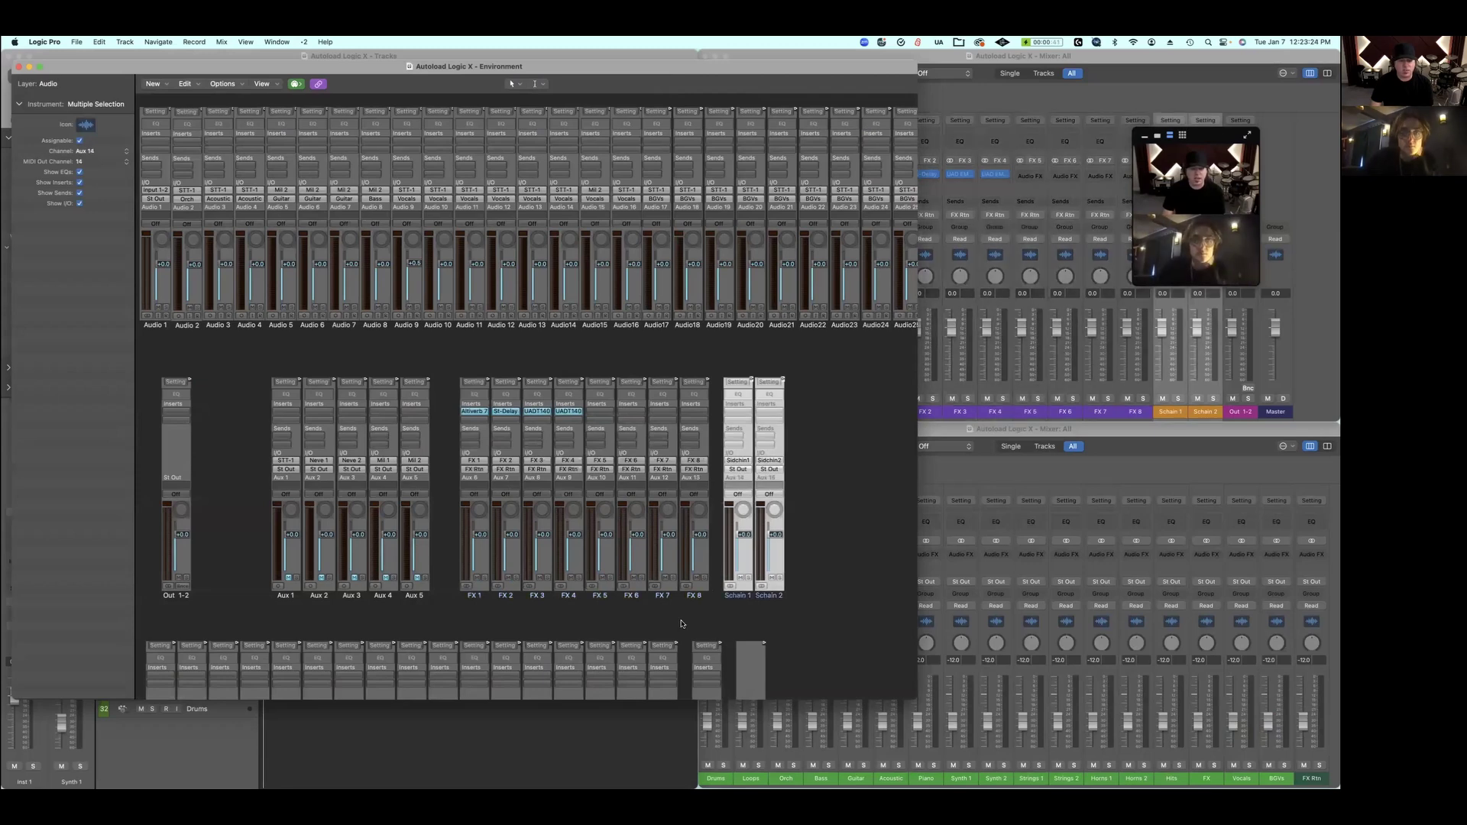
Inspect the Aux strips, then the Drums through BGVs strips, ending with only FX Rtn selected.
{"action": "scroll", "coordinate": [567, 612], "scroll_direction": "down", "scroll_amount": 2}
{"action": "scroll", "coordinate": [567, 612], "scroll_direction": "down", "scroll_amount": 1}
{"action": "left_click_drag", "start_coordinate": [264, 461], "coordinate": [411, 456]}
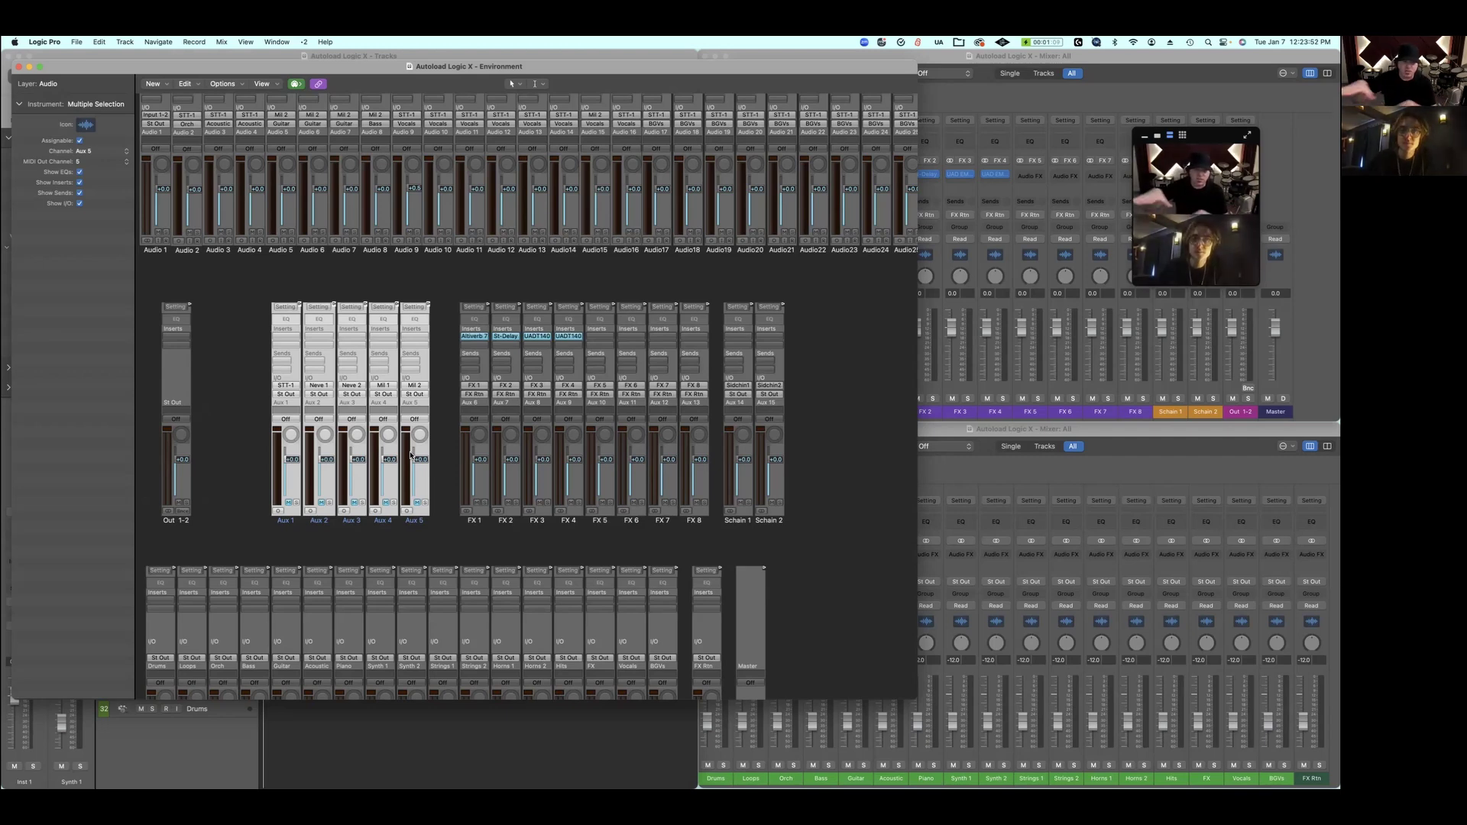
{"action": "left_click", "coordinate": [267, 519]}
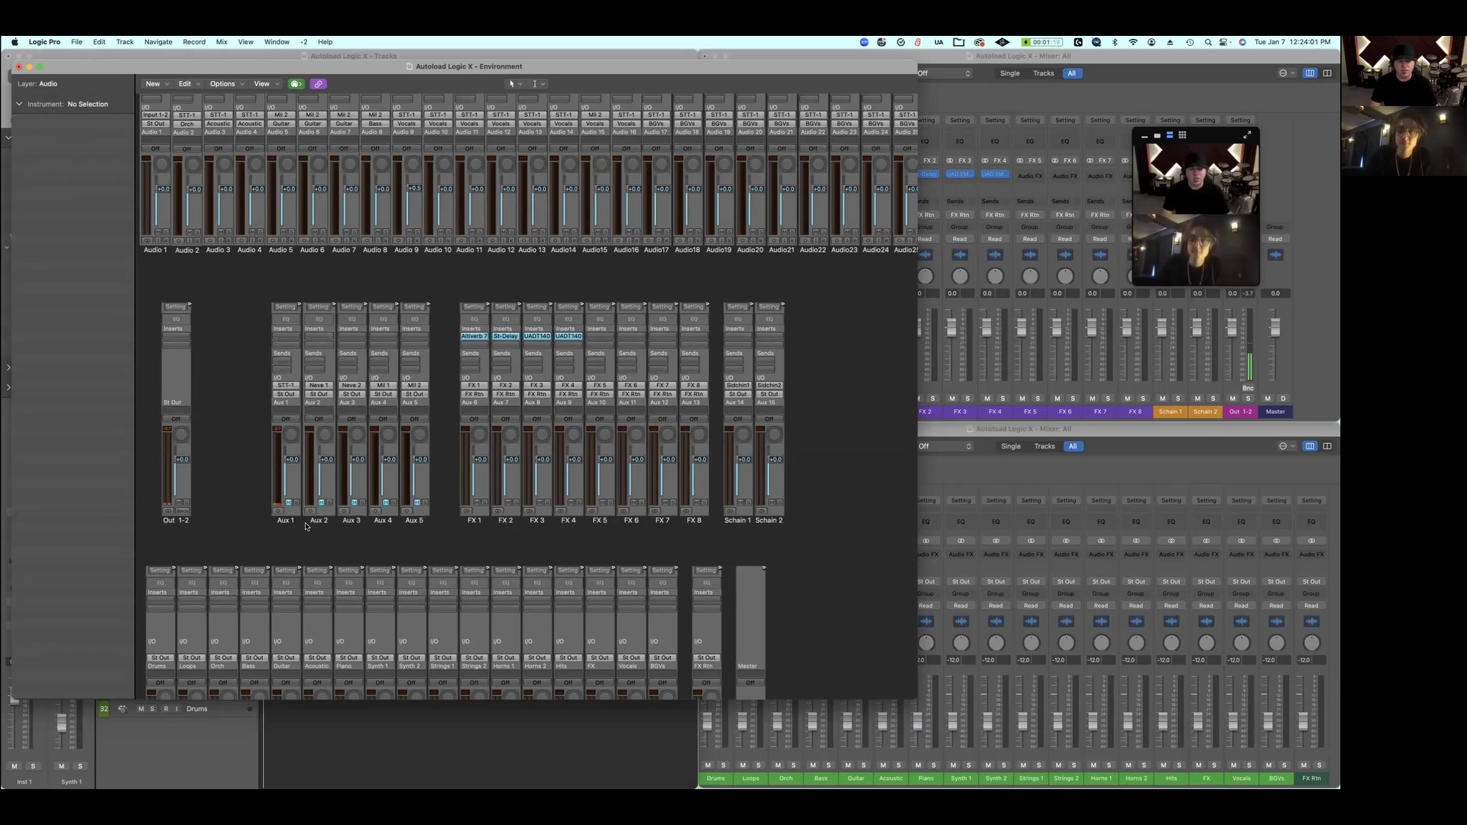
{"action": "scroll", "coordinate": [246, 537], "scroll_direction": "down", "scroll_amount": 5}
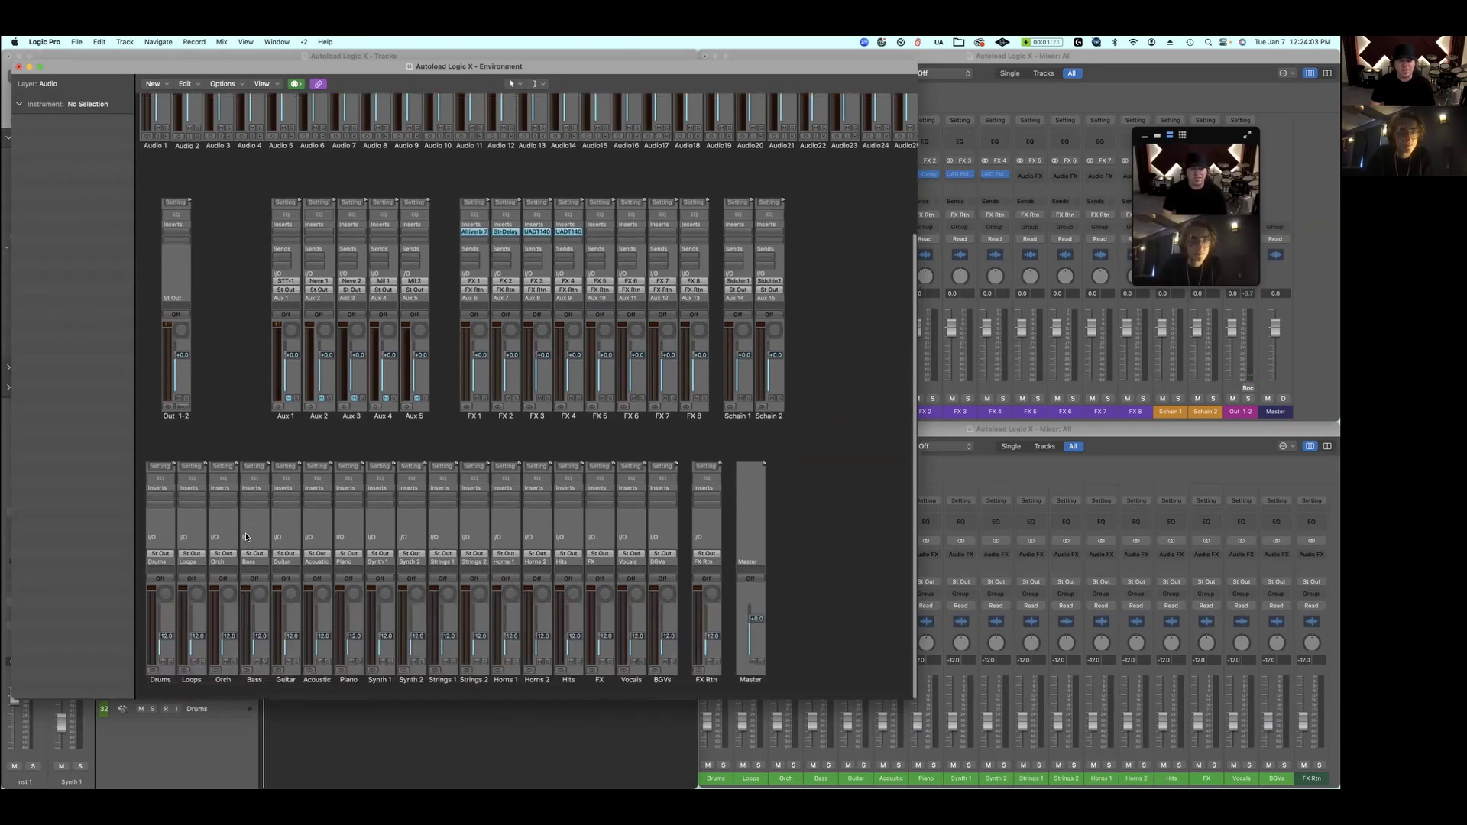
{"action": "left_click_drag", "start_coordinate": [246, 479], "coordinate": [679, 535]}
{"action": "left_click", "coordinate": [713, 688]}
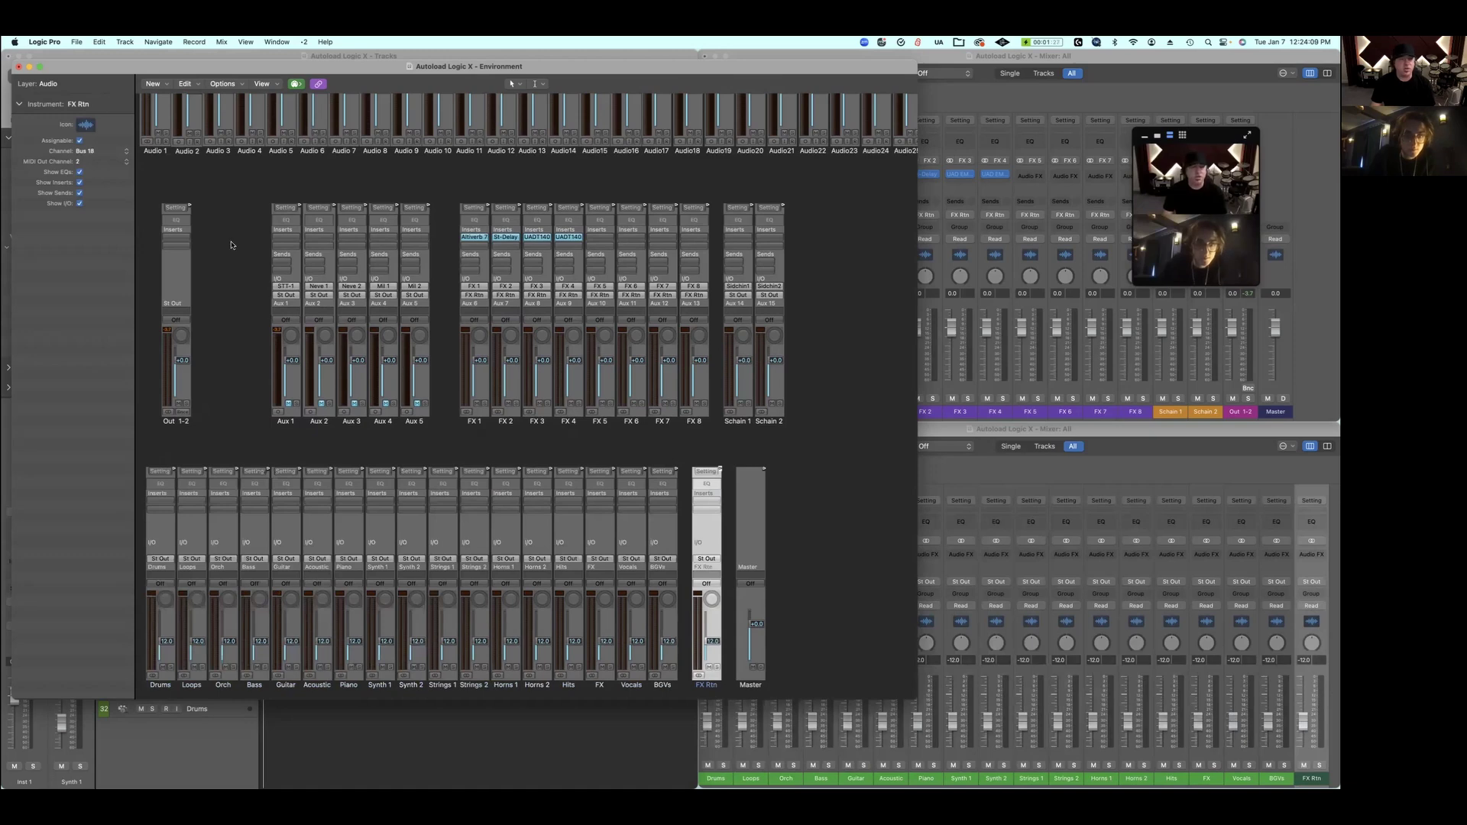
Close the Environment and review the Inst 3 track's output routing options.
{"action": "left_click", "coordinate": [18, 67]}
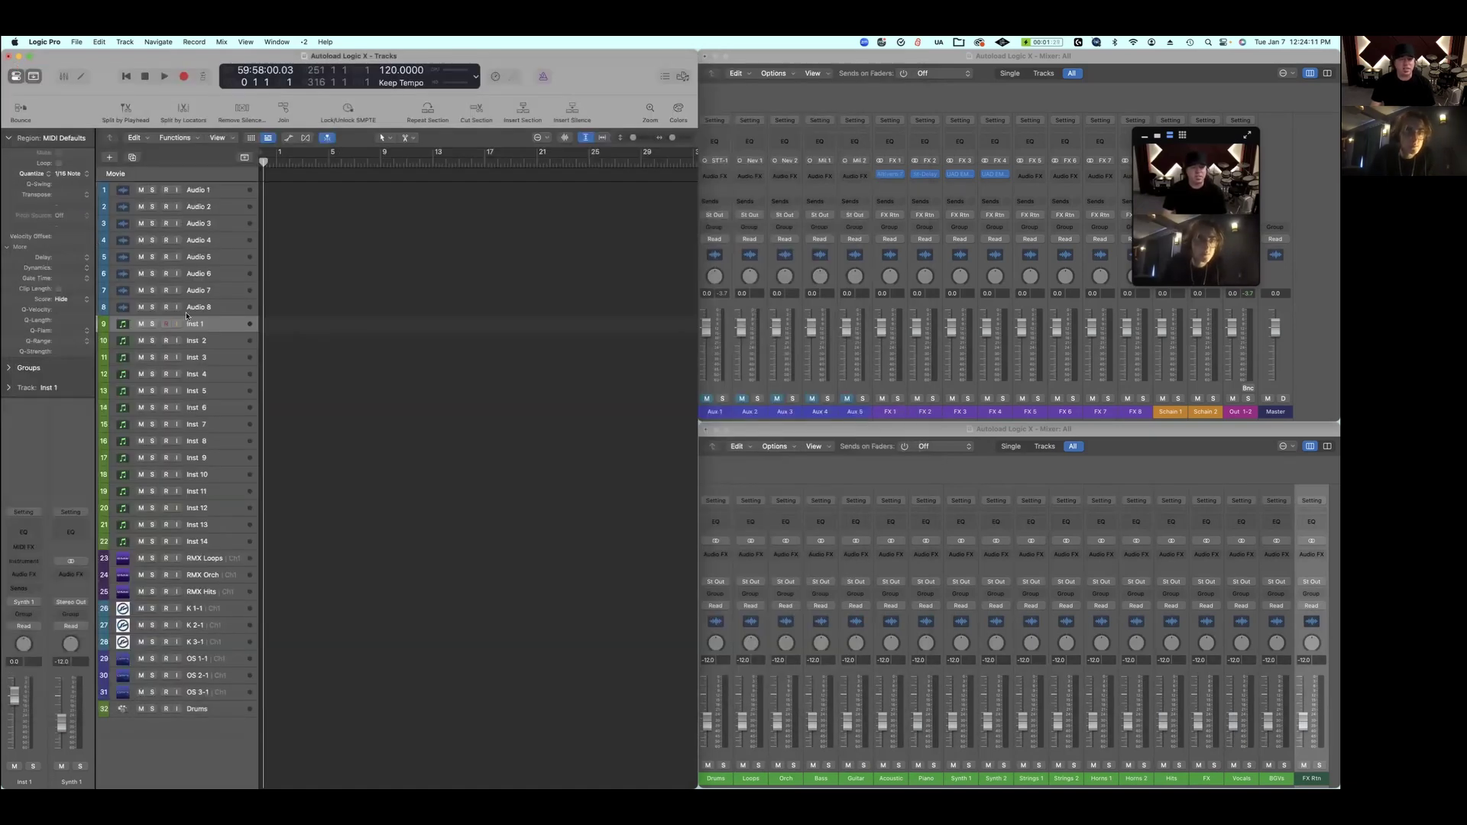
{"action": "left_click", "coordinate": [214, 340]}
{"action": "left_click", "coordinate": [218, 358]}
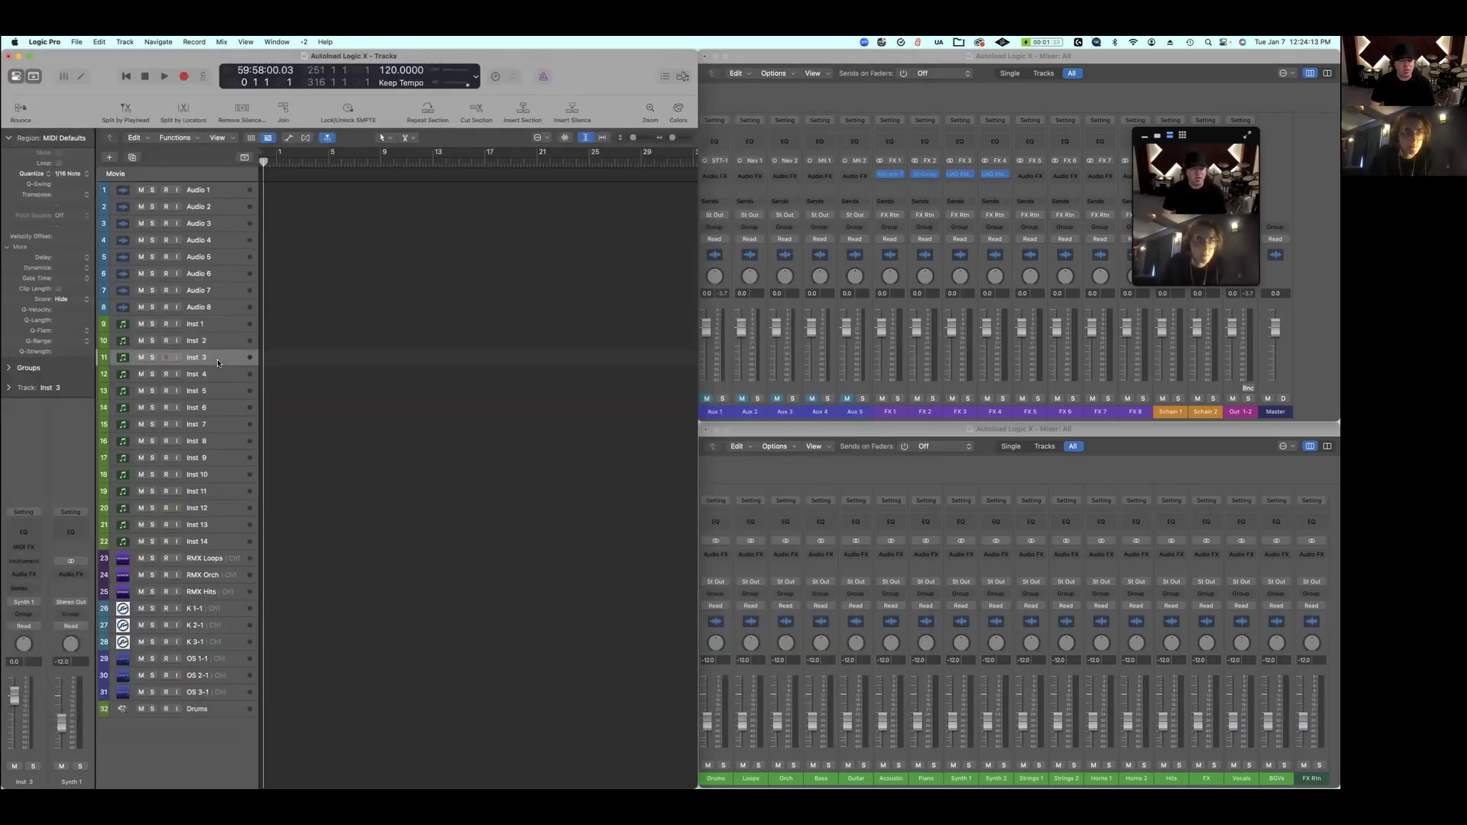
{"action": "left_click", "coordinate": [23, 603]}
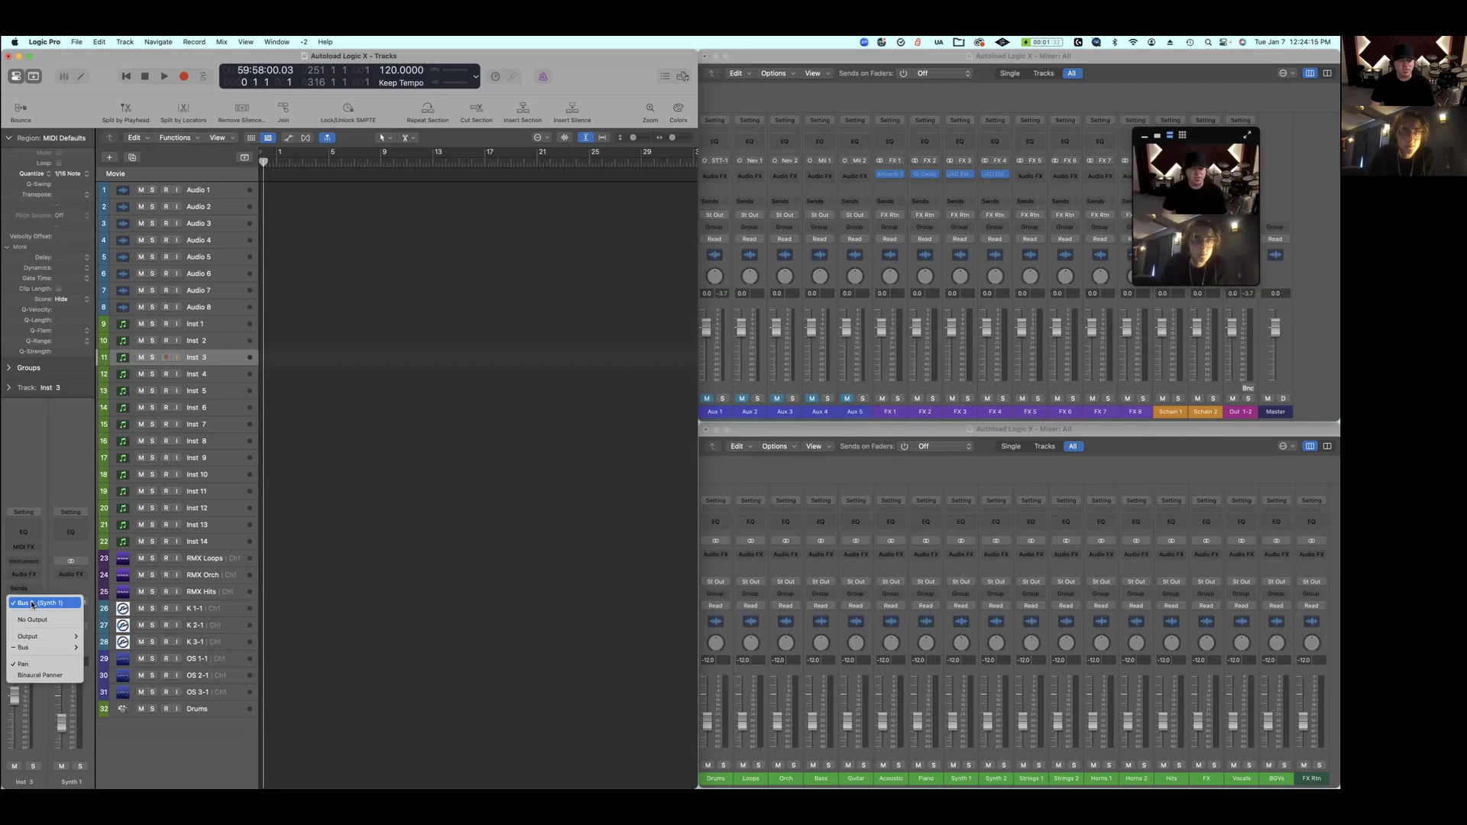
Leave Inst 3's output unchanged and duplicate Inst 14 to create Inst 15 below it.
{"action": "left_click", "coordinate": [218, 562]}
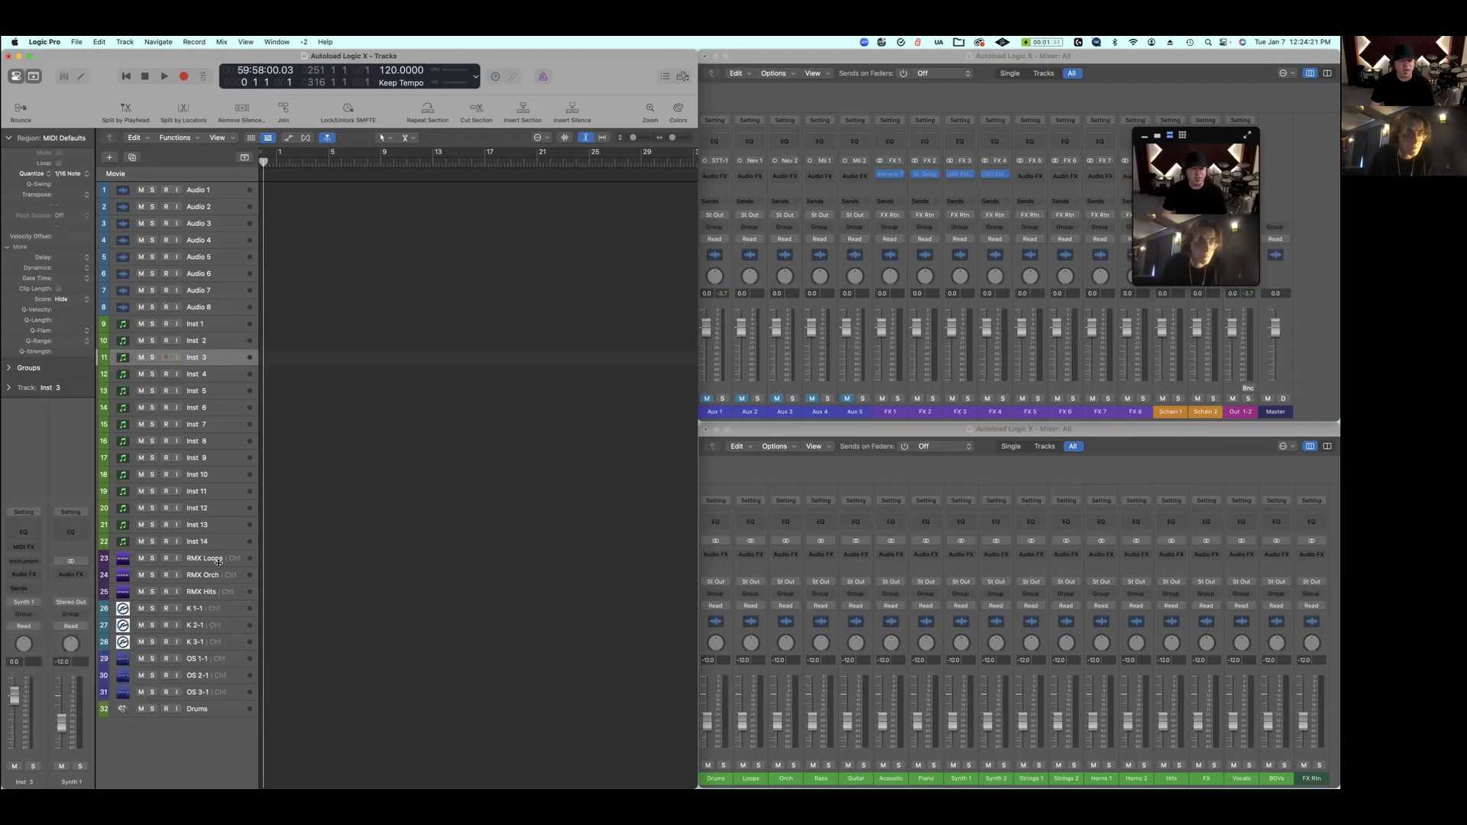
{"action": "left_click", "coordinate": [228, 545]}
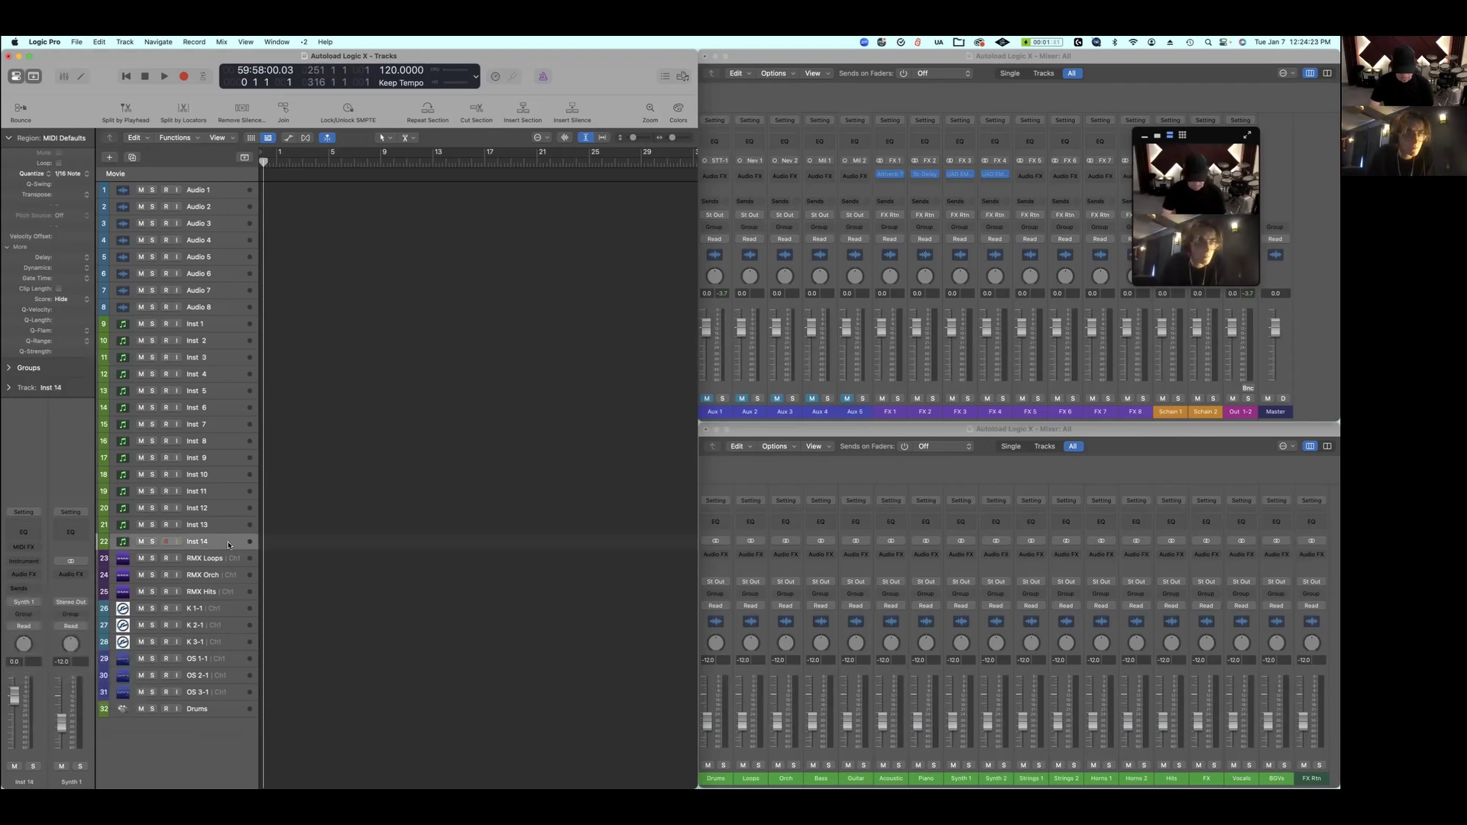
{"action": "key", "text": "super+d"}
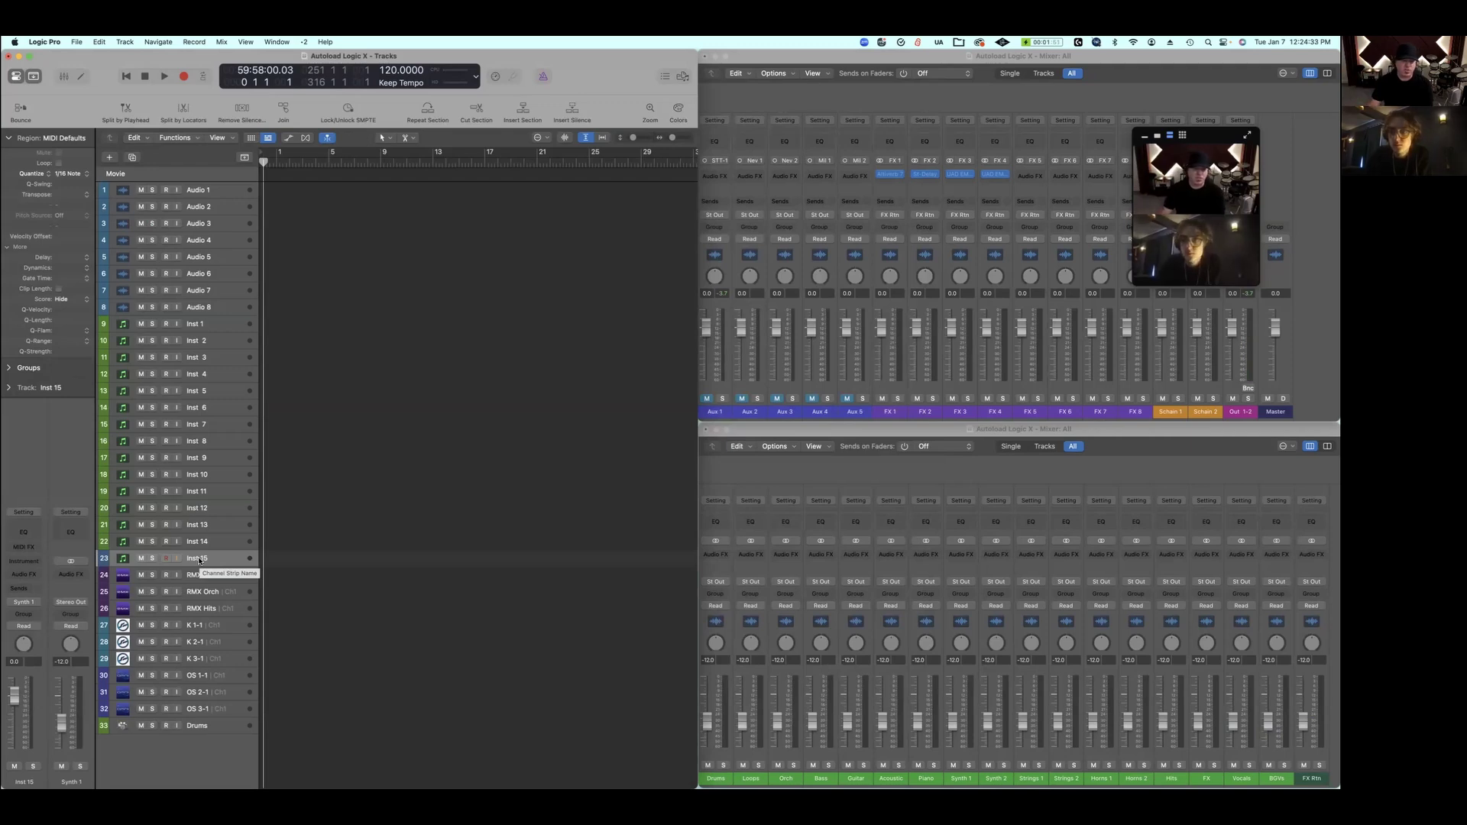
Delete the newly added Inst 15 track.
{"action": "scroll", "coordinate": [199, 561], "scroll_direction": "right", "scroll_amount": 1}
{"action": "scroll", "coordinate": [122, 650], "scroll_direction": "left", "scroll_amount": 1}
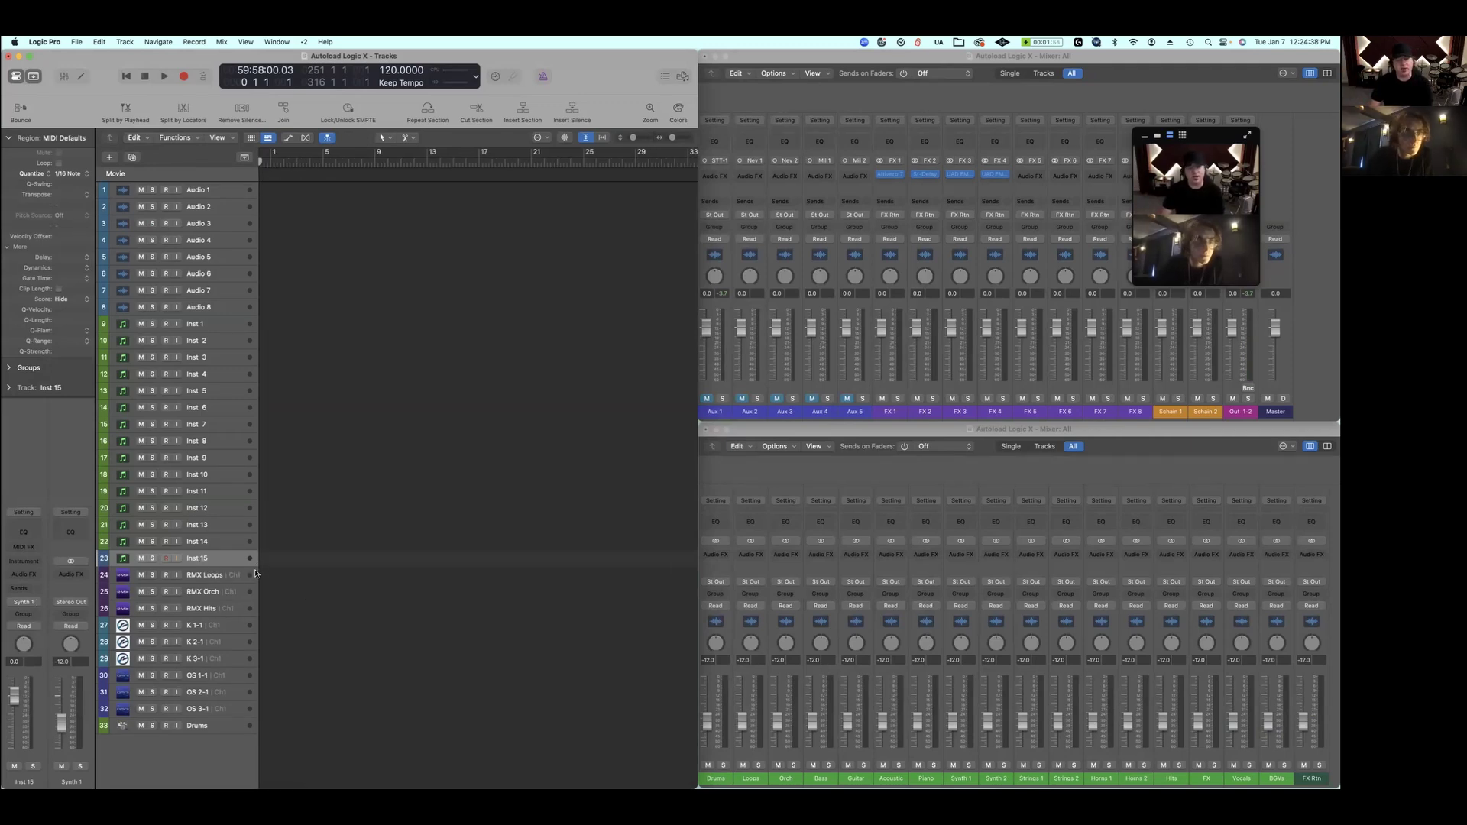
{"action": "key", "text": "super+BackSpace"}
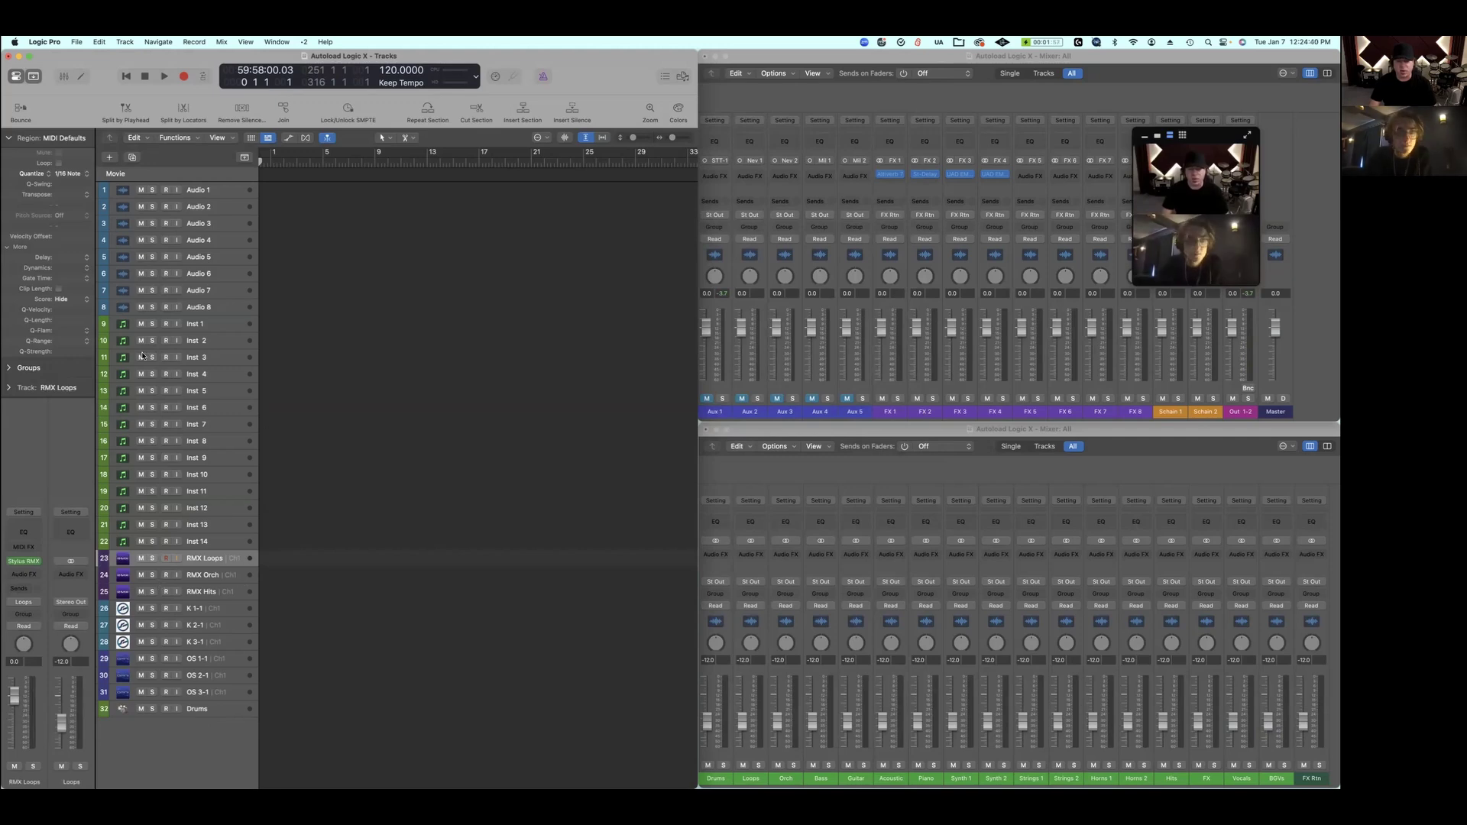
Load Alchemy as a stereo instrument on Inst 1.
{"action": "left_click", "coordinate": [217, 329]}
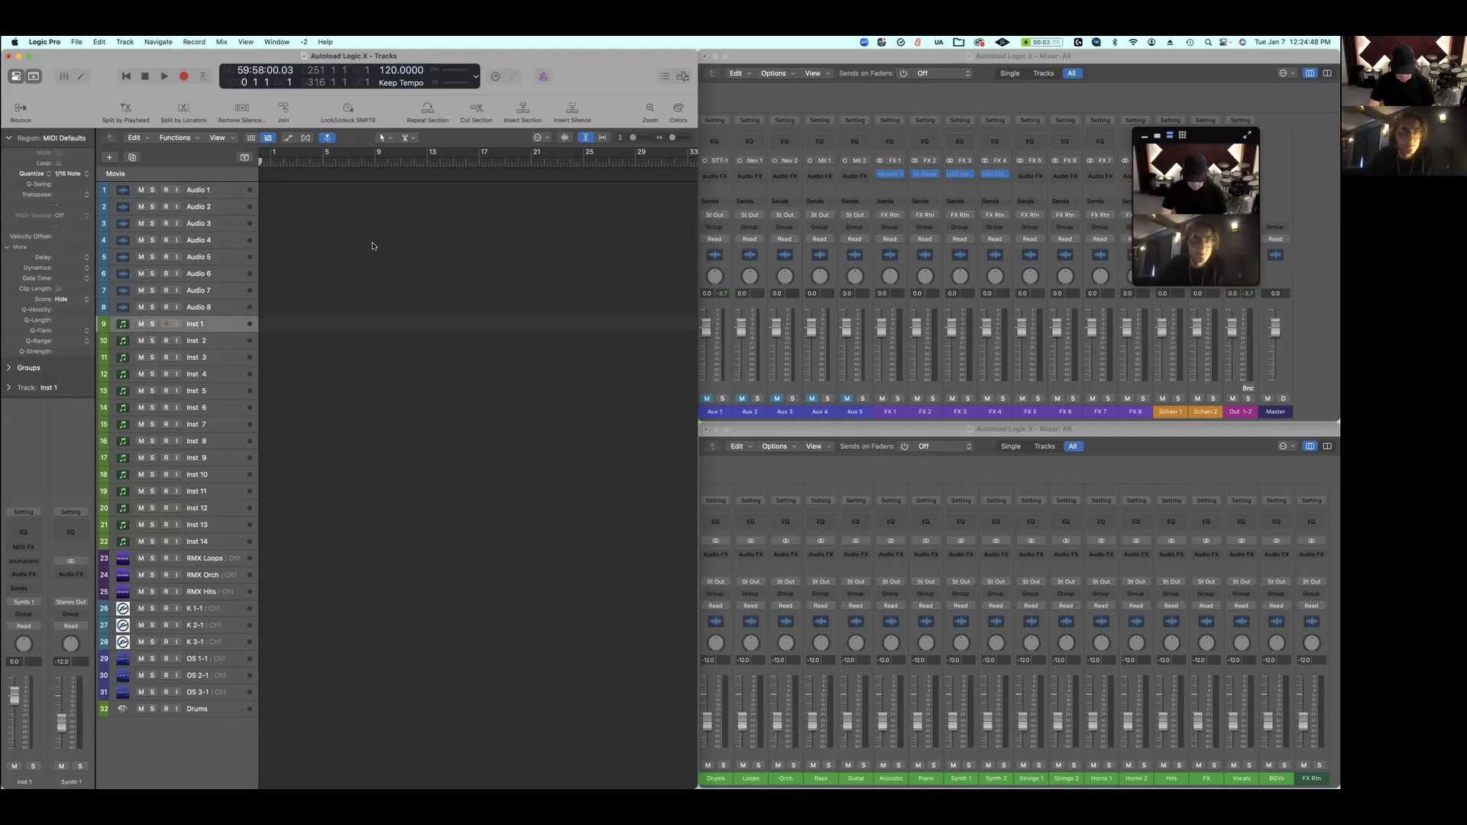
{"action": "key", "text": "y"}
{"action": "key", "text": "y"}
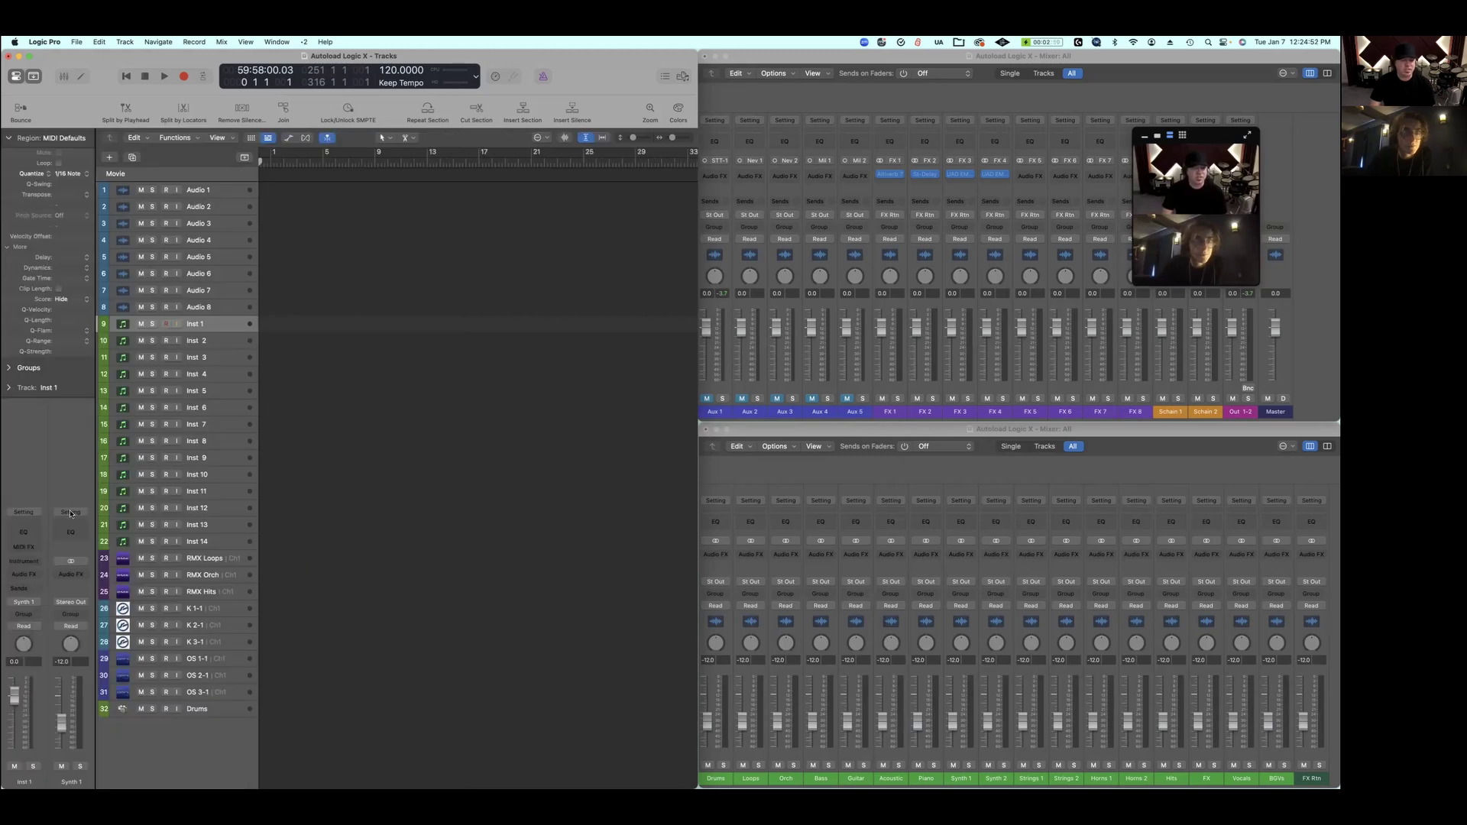
{"action": "left_click", "coordinate": [36, 563]}
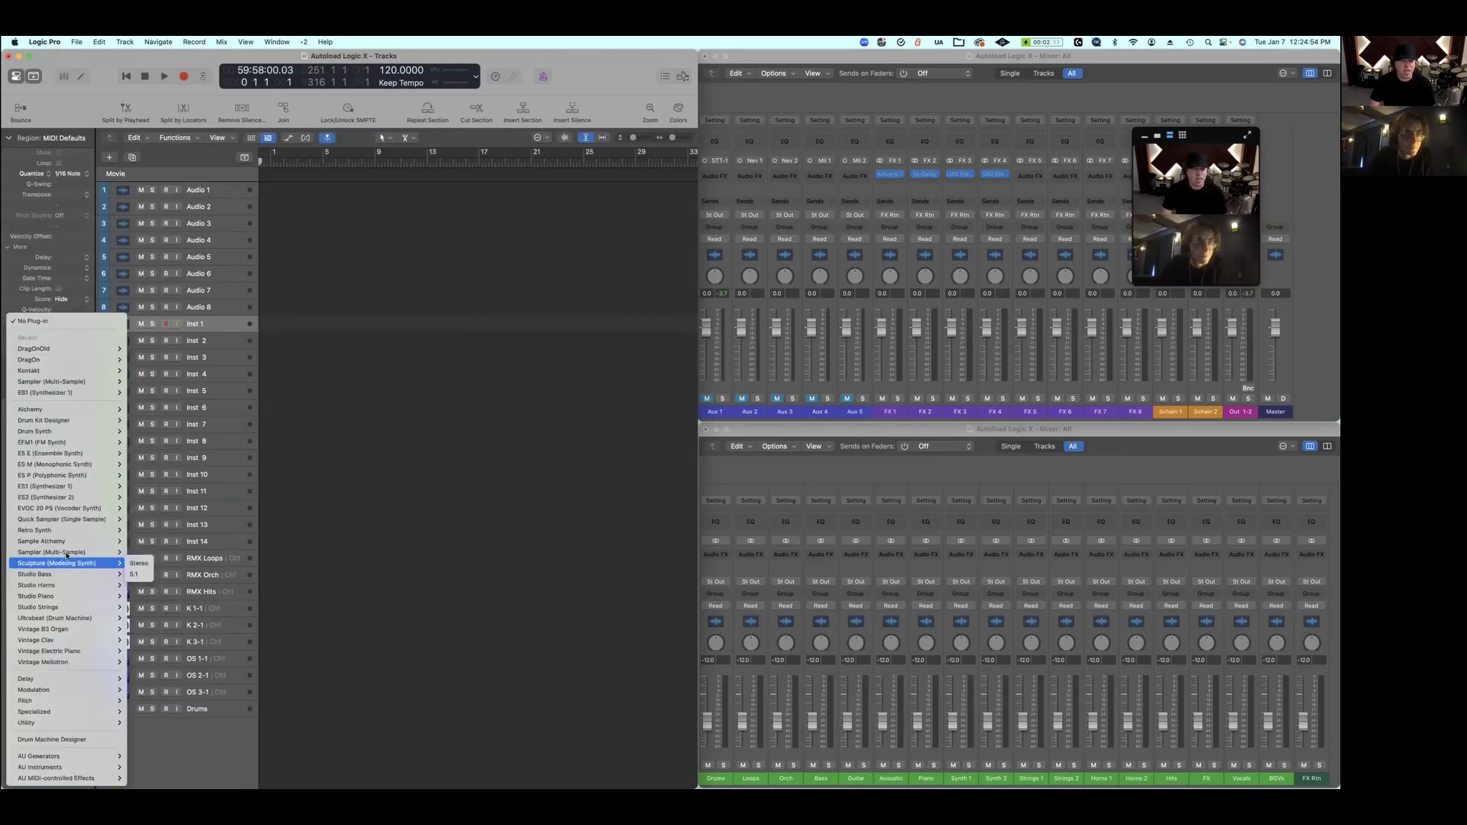
{"action": "mouse_move", "coordinate": [73, 409]}
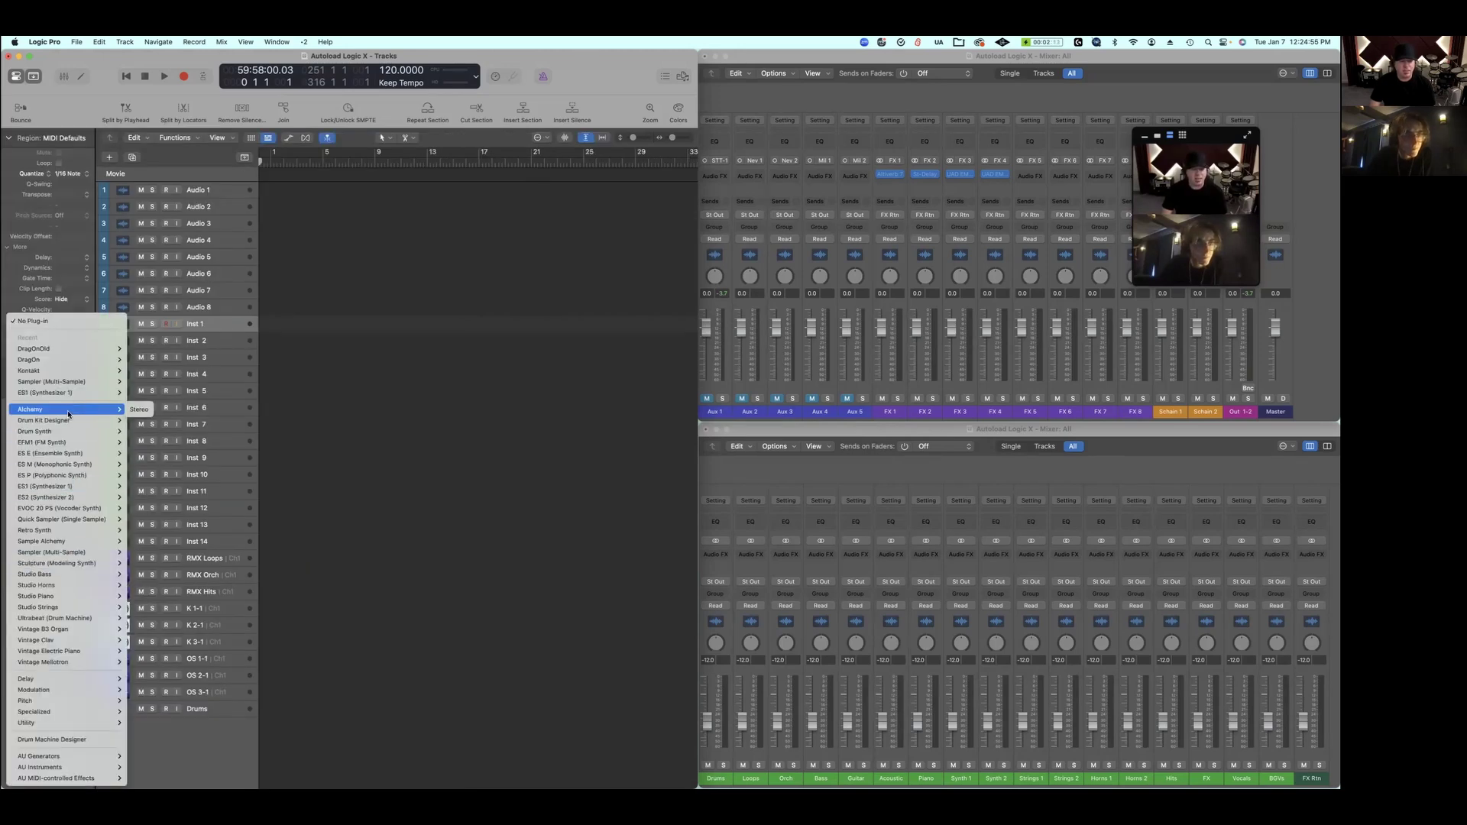
{"action": "left_click", "coordinate": [140, 410]}
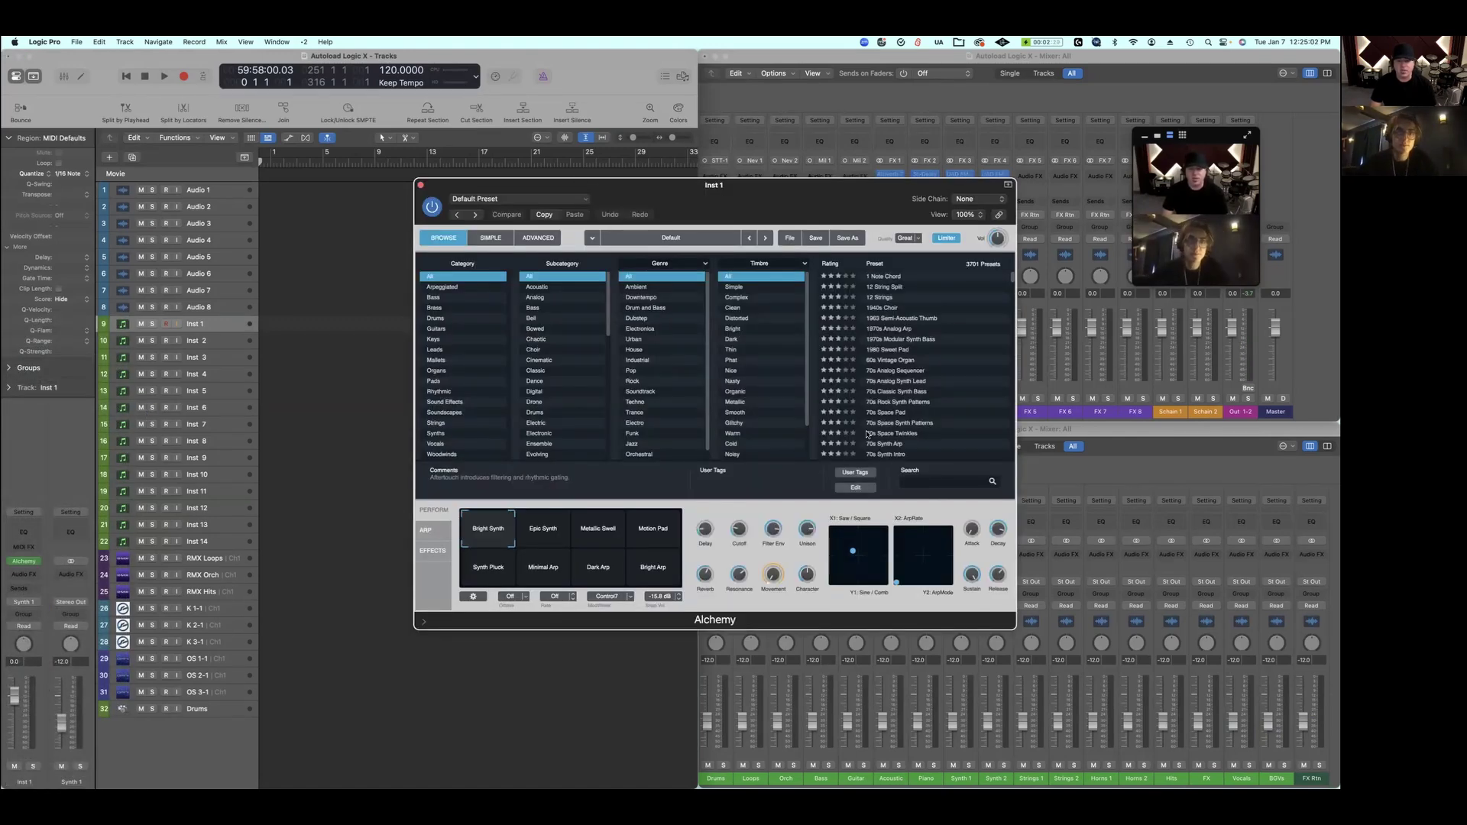
Filter Alchemy's presets to Organs and House, and load Mellow Chimes on Inst 1.
{"action": "scroll", "coordinate": [667, 339], "scroll_direction": "down", "scroll_amount": 1}
{"action": "left_click", "coordinate": [474, 371]}
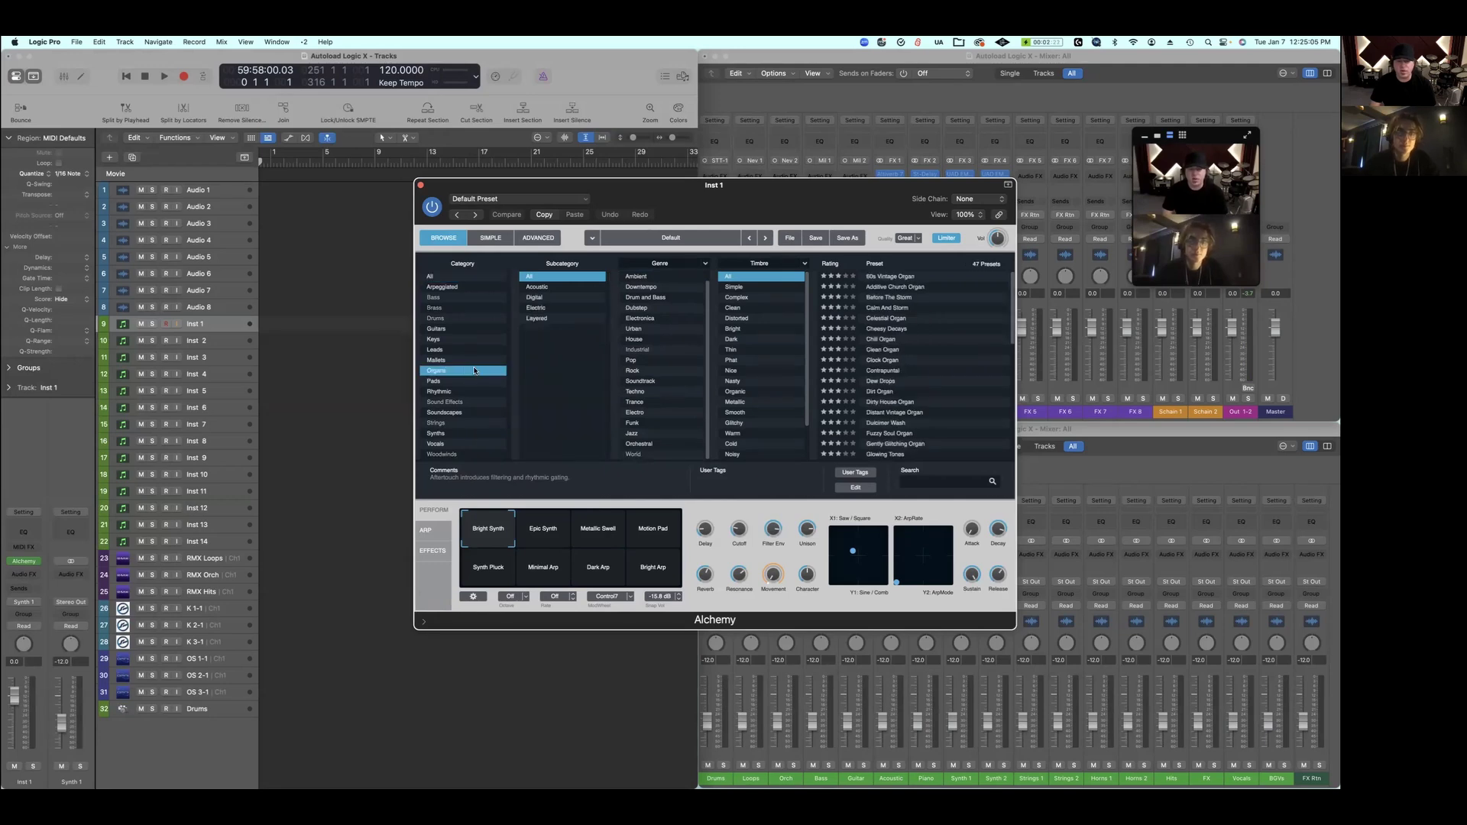
{"action": "left_click", "coordinate": [652, 340]}
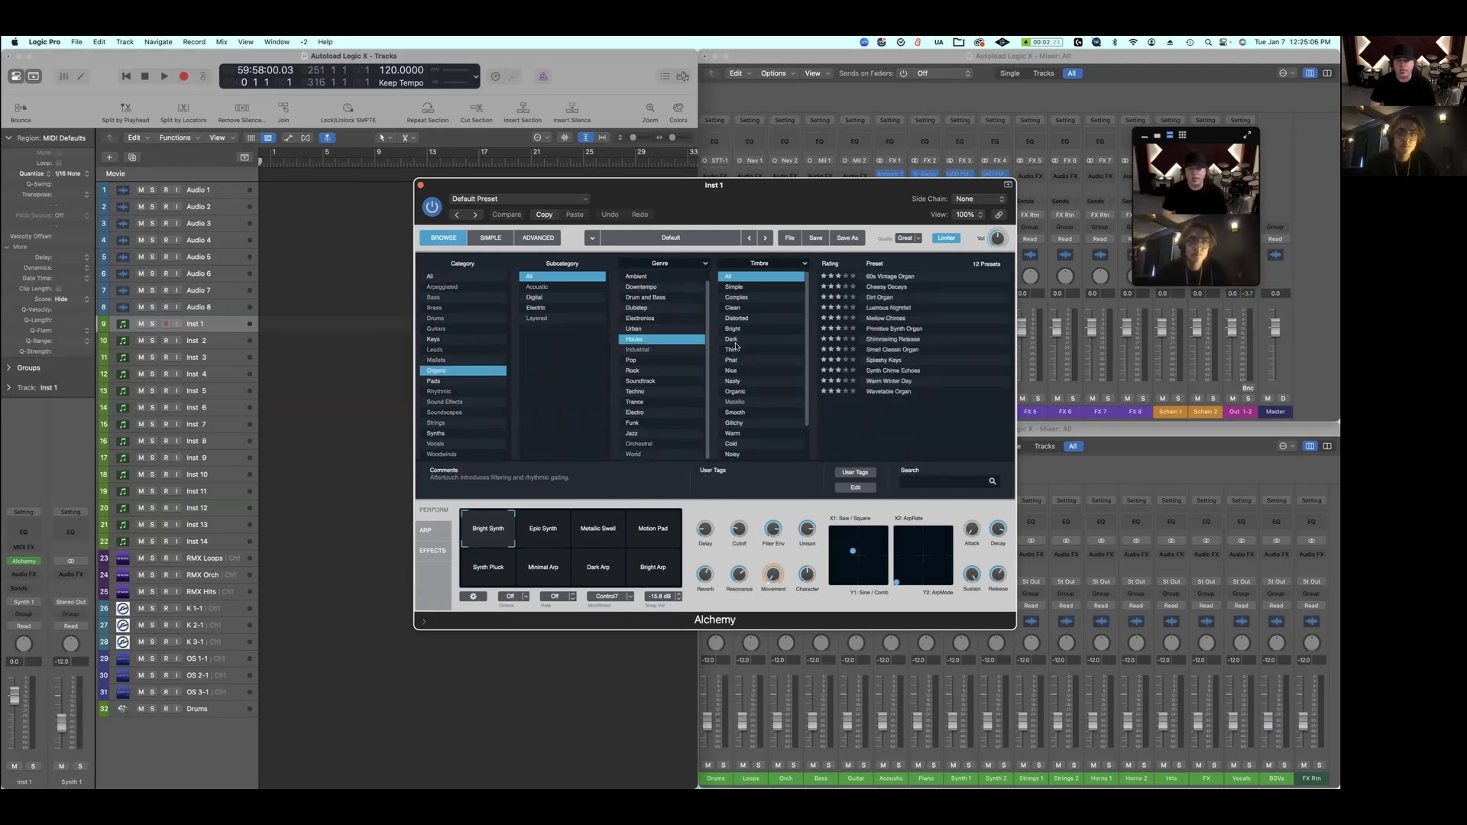
{"action": "left_click", "coordinate": [930, 319]}
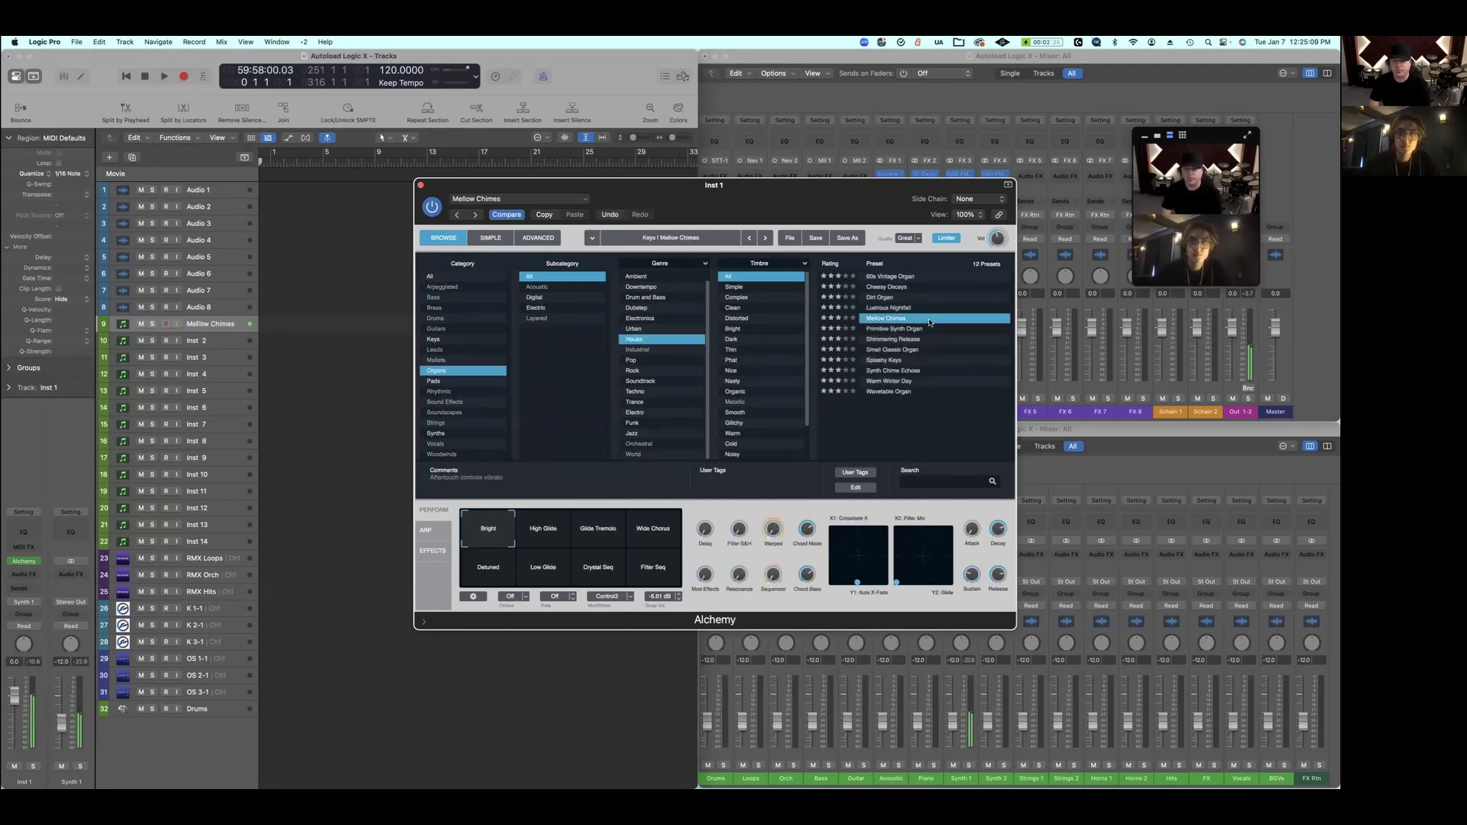
{"action": "left_click", "coordinate": [420, 186]}
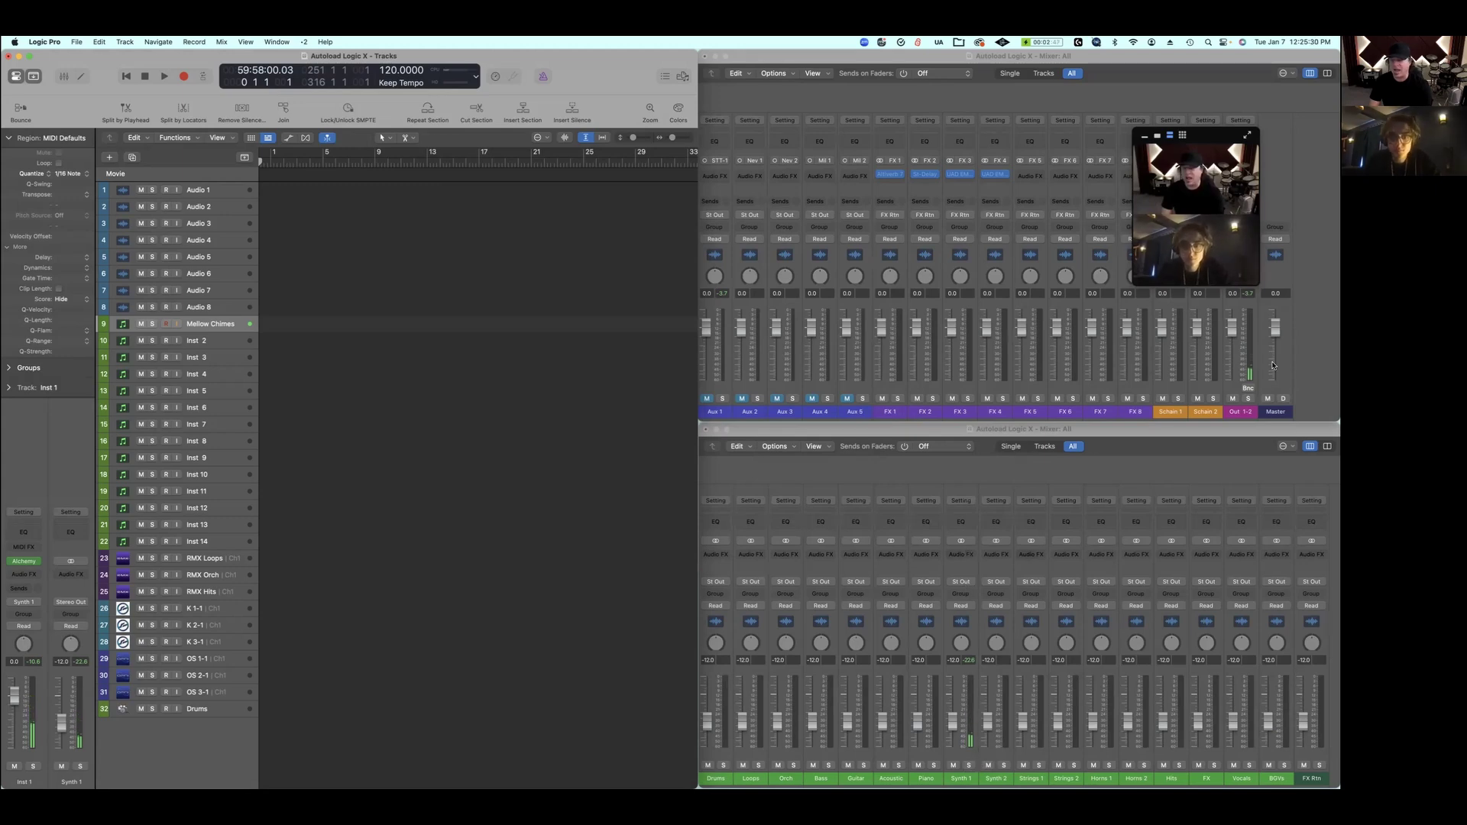
{"action": "left_click_drag", "start_coordinate": [1227, 134], "coordinate": [1177, 126]}
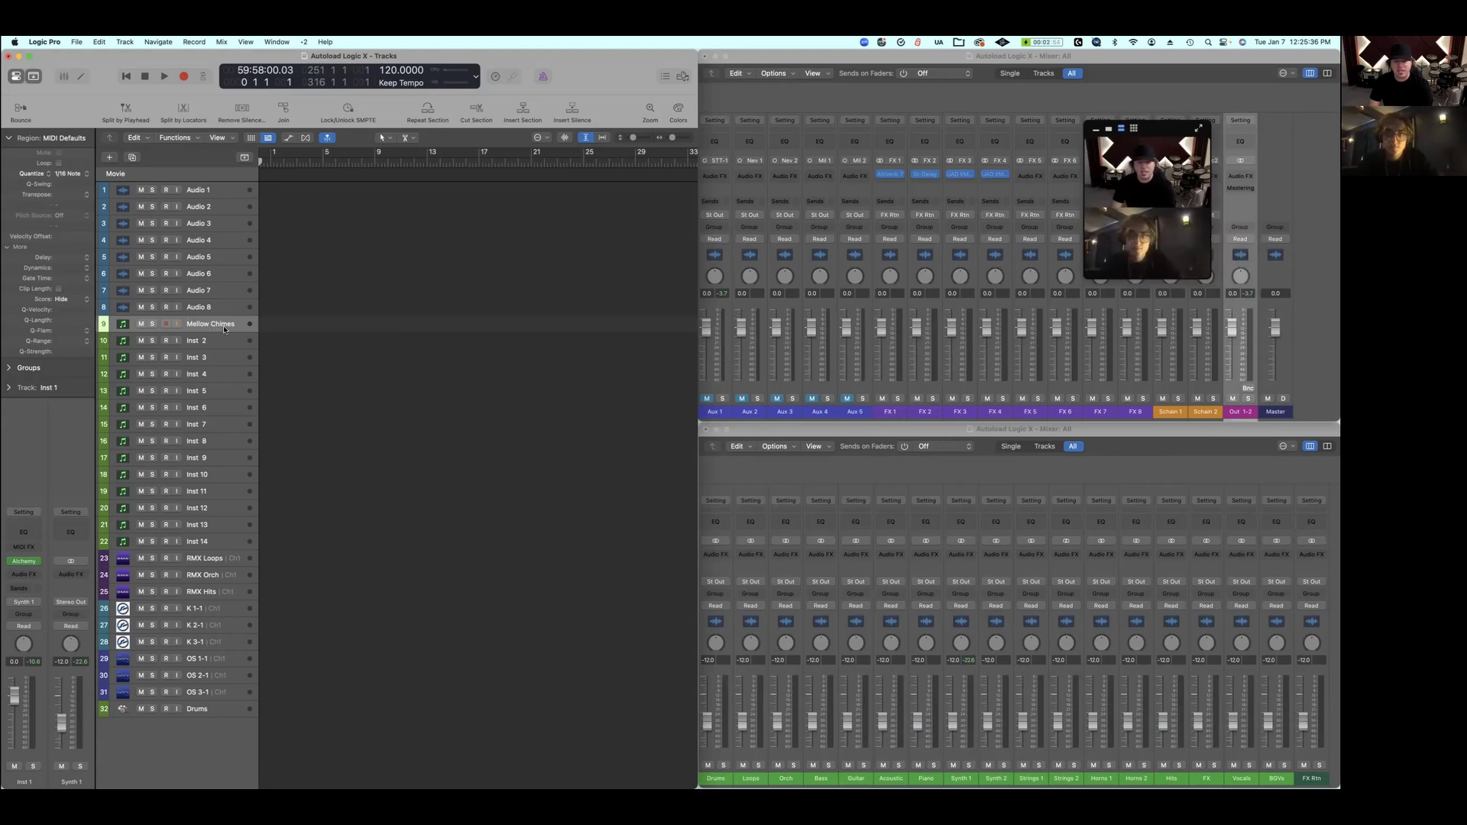
{"action": "left_click", "coordinate": [1254, 407]}
{"action": "left_click", "coordinate": [211, 327]}
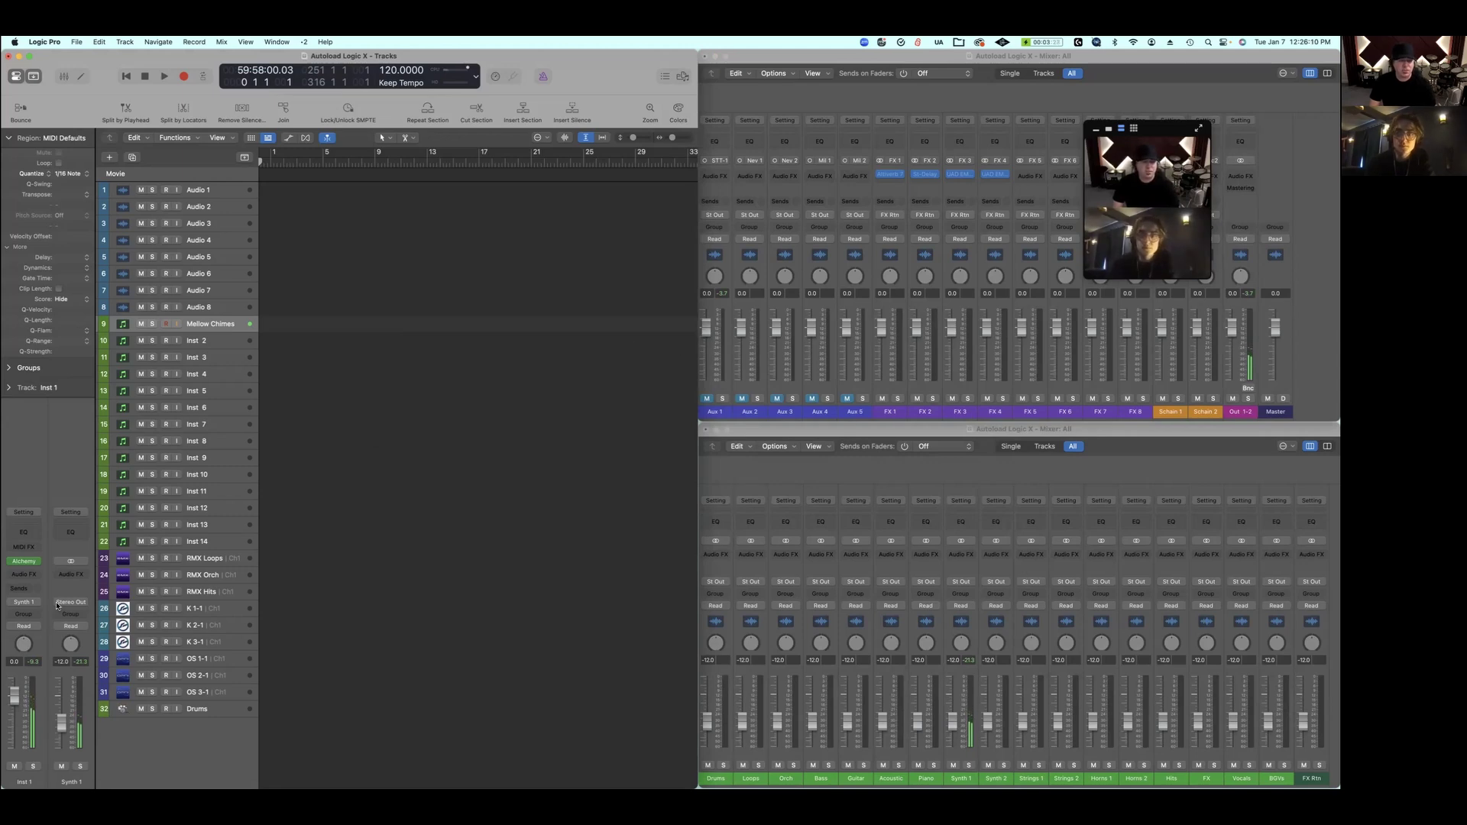
{"action": "left_click", "coordinate": [35, 574]}
{"action": "left_click", "coordinate": [996, 185]}
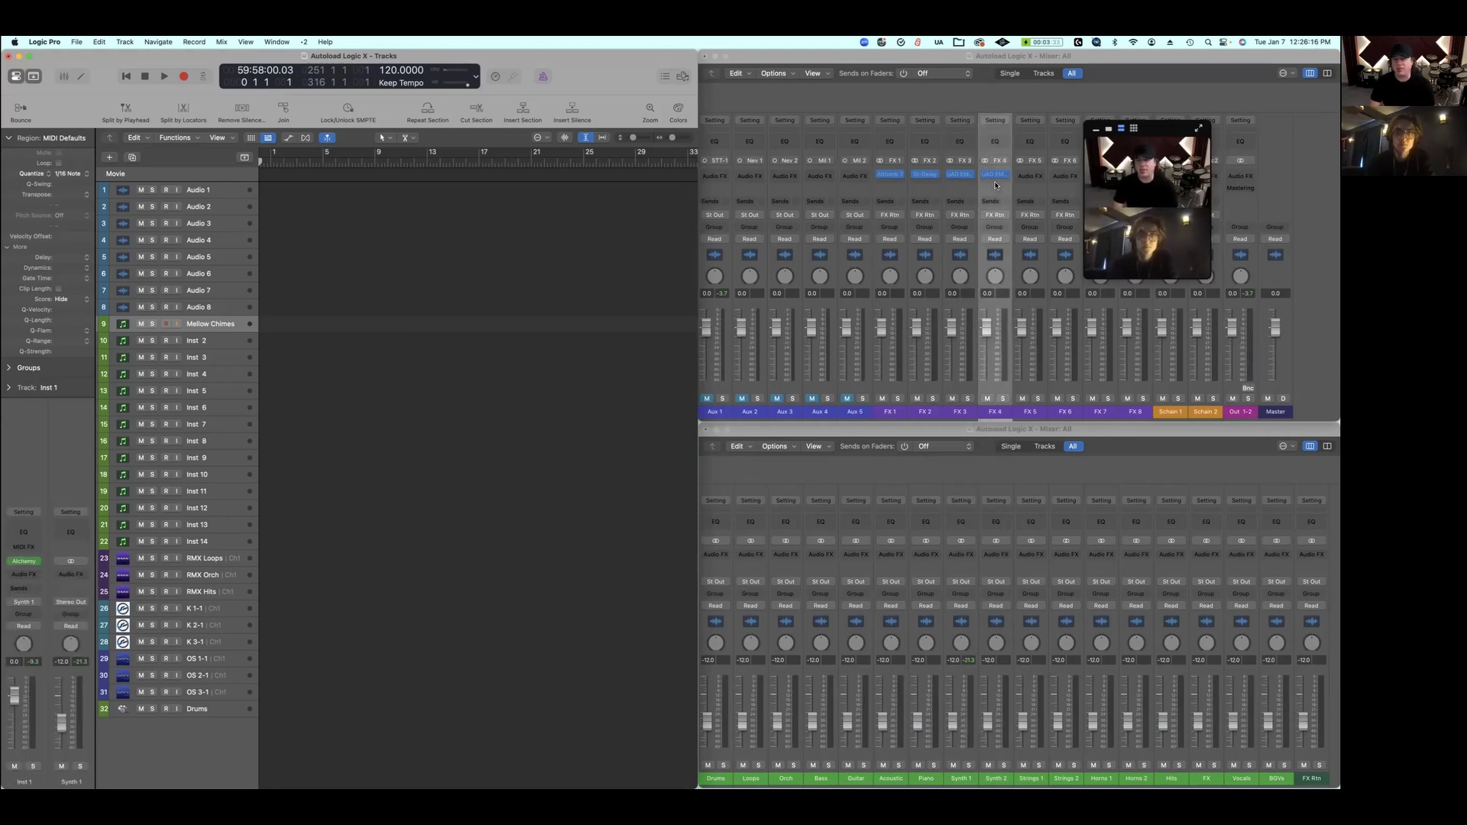
{"action": "left_click", "coordinate": [930, 190]}
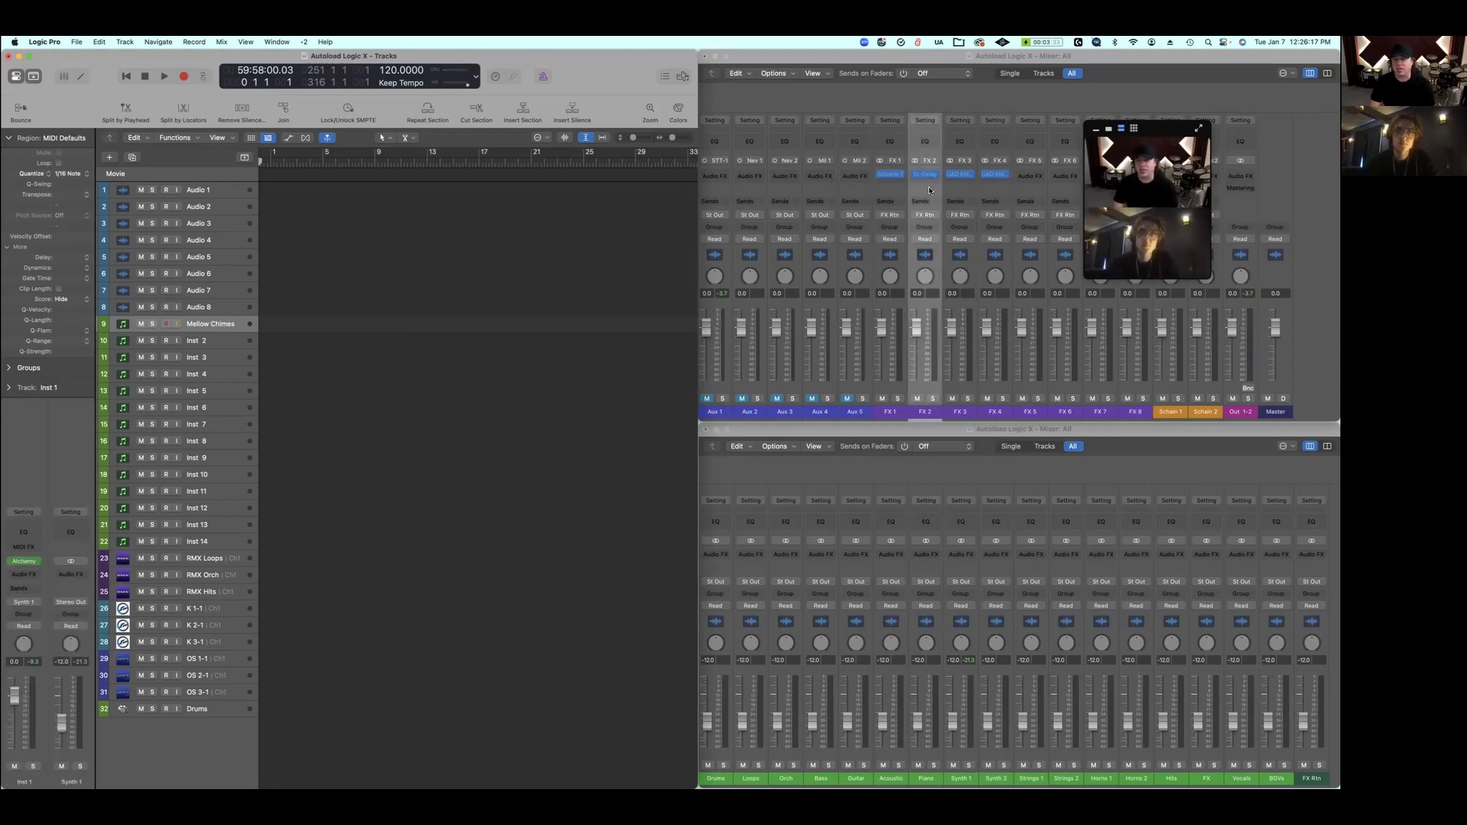
{"action": "left_click", "coordinate": [890, 416]}
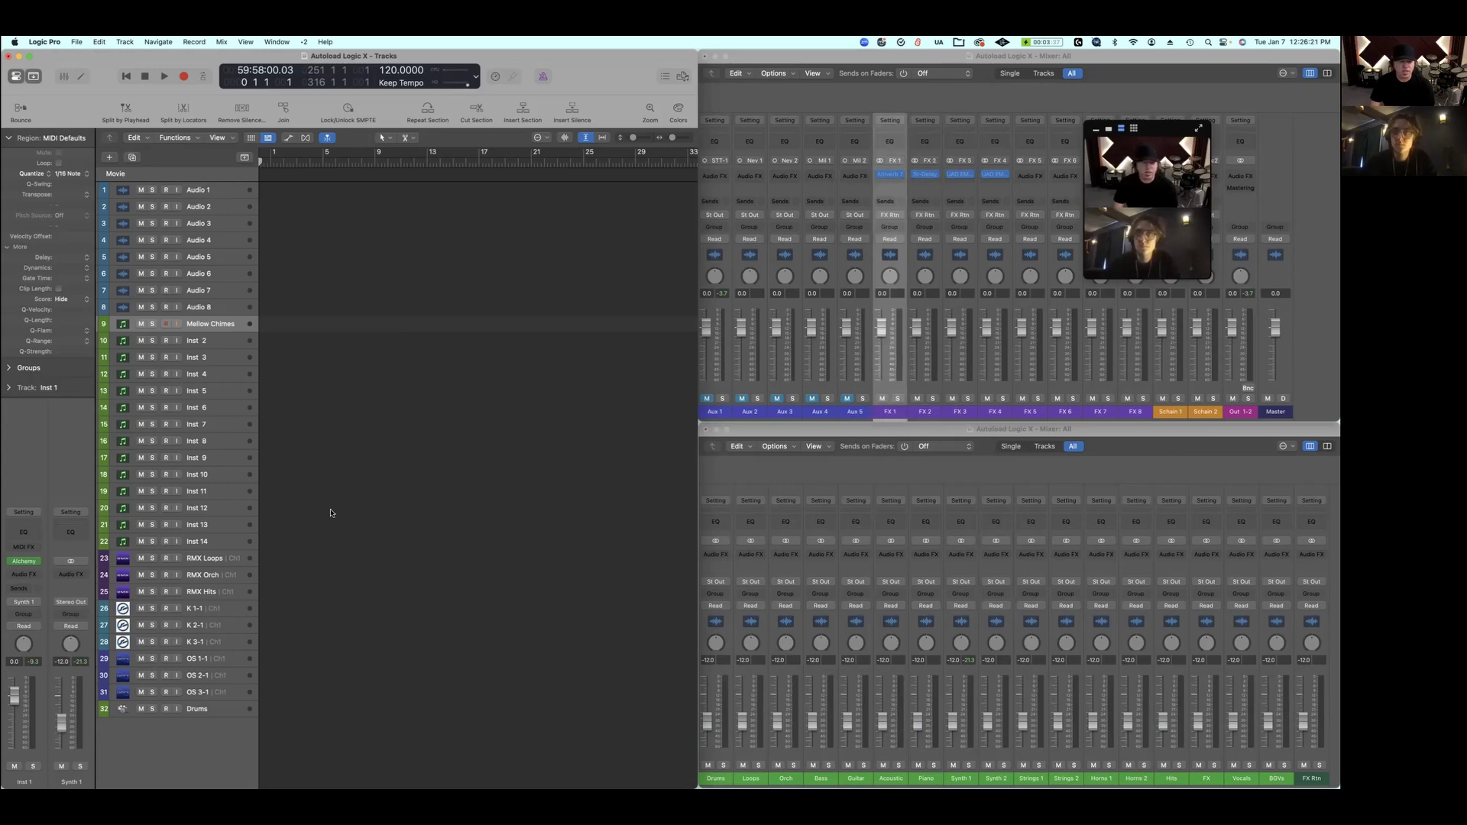
Send the Mellow Chimes track (Inst 1) to the FX 1 aux at -28.0 dB.
{"action": "left_click", "coordinate": [26, 589]}
{"action": "left_click", "coordinate": [115, 604]}
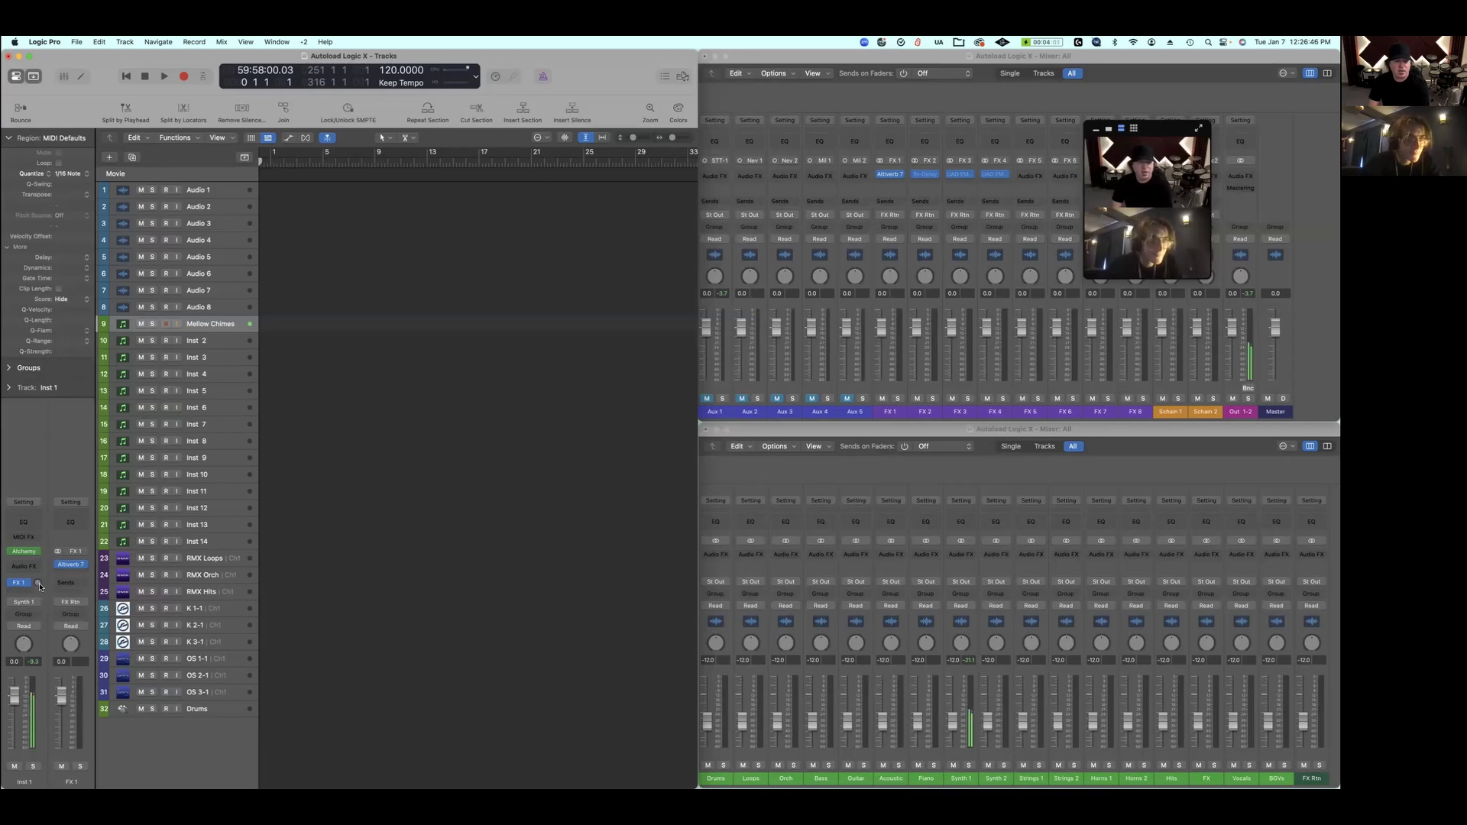
{"action": "left_click_drag", "start_coordinate": [40, 577], "coordinate": [46, 531]}
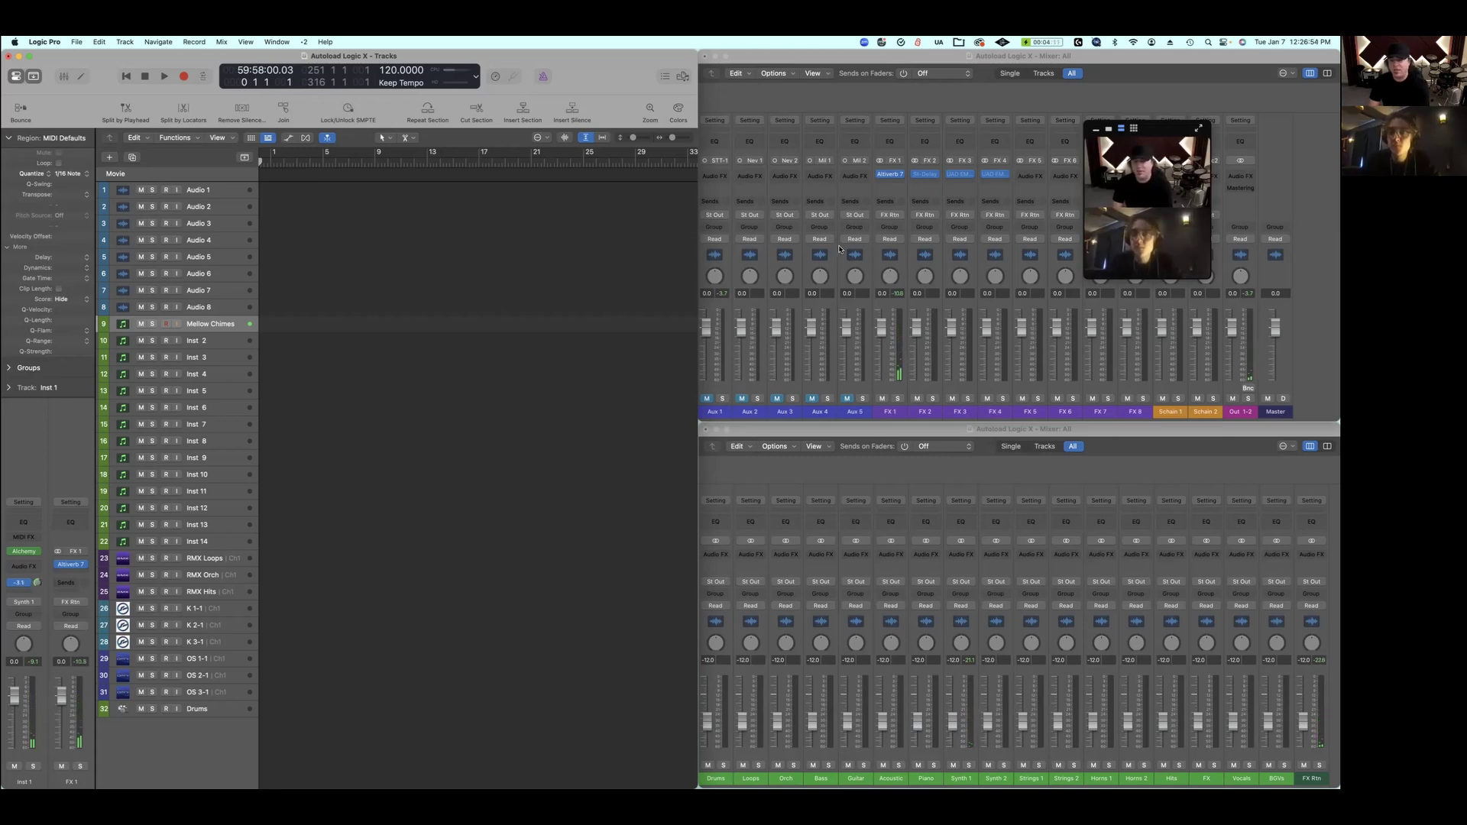
Select the FX 1 aux strip to check its Altiverb 7 reverb is receiving signal.
{"action": "mouse_move", "coordinate": [898, 177]}
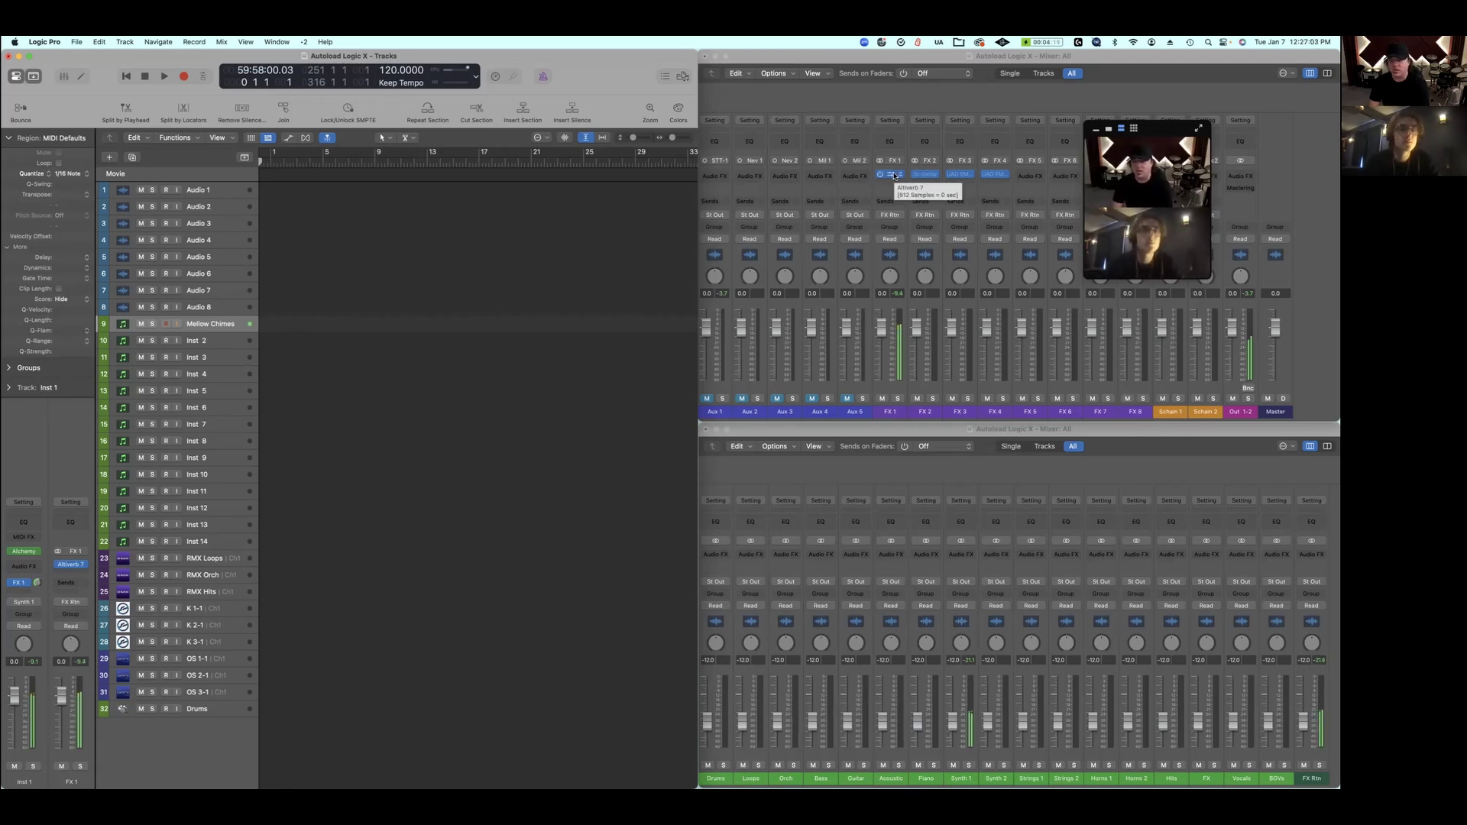
{"action": "left_click", "coordinate": [892, 415]}
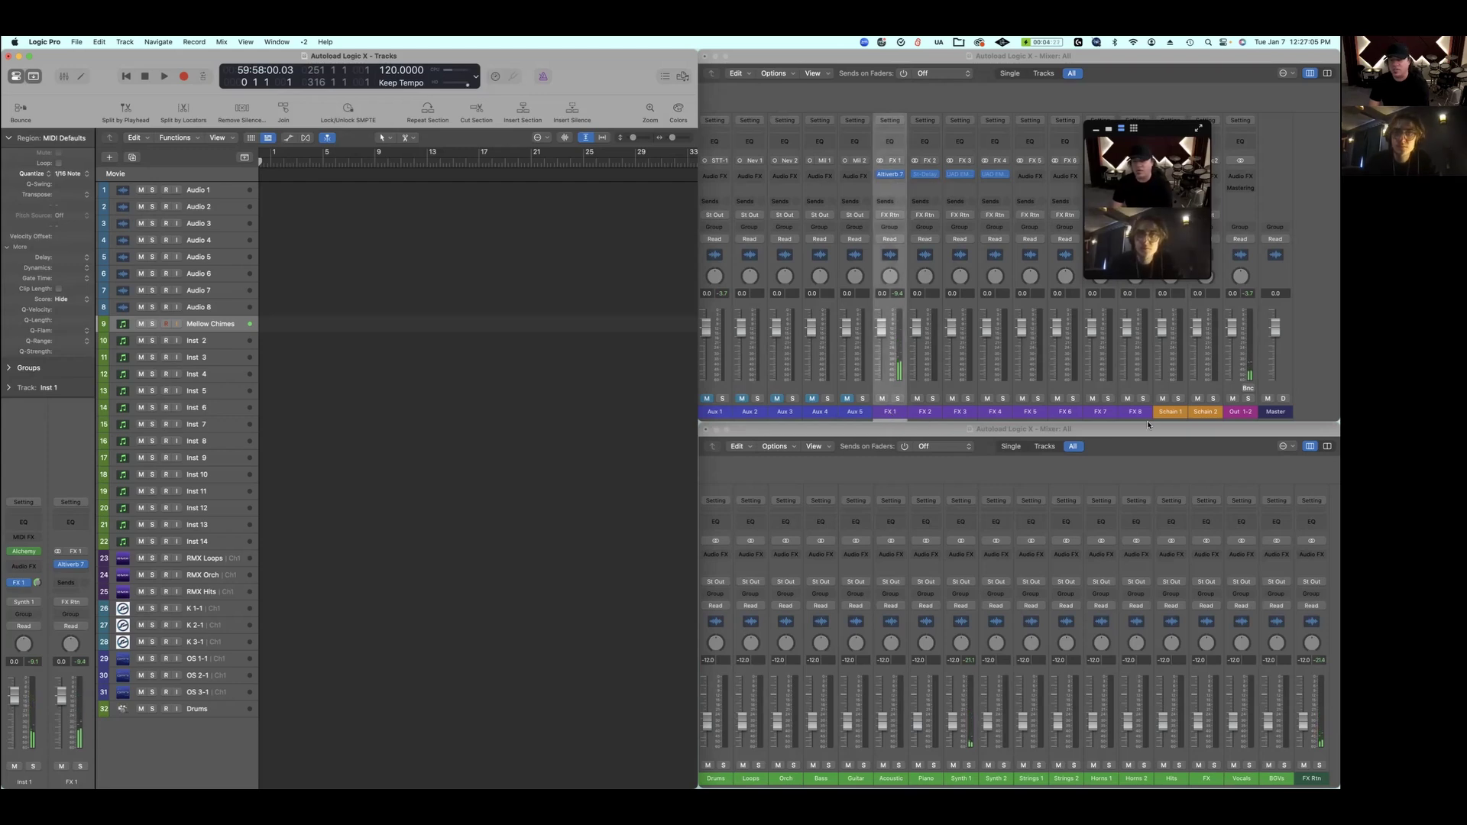
{"action": "left_click", "coordinate": [1139, 412]}
{"action": "left_click", "coordinate": [893, 411]}
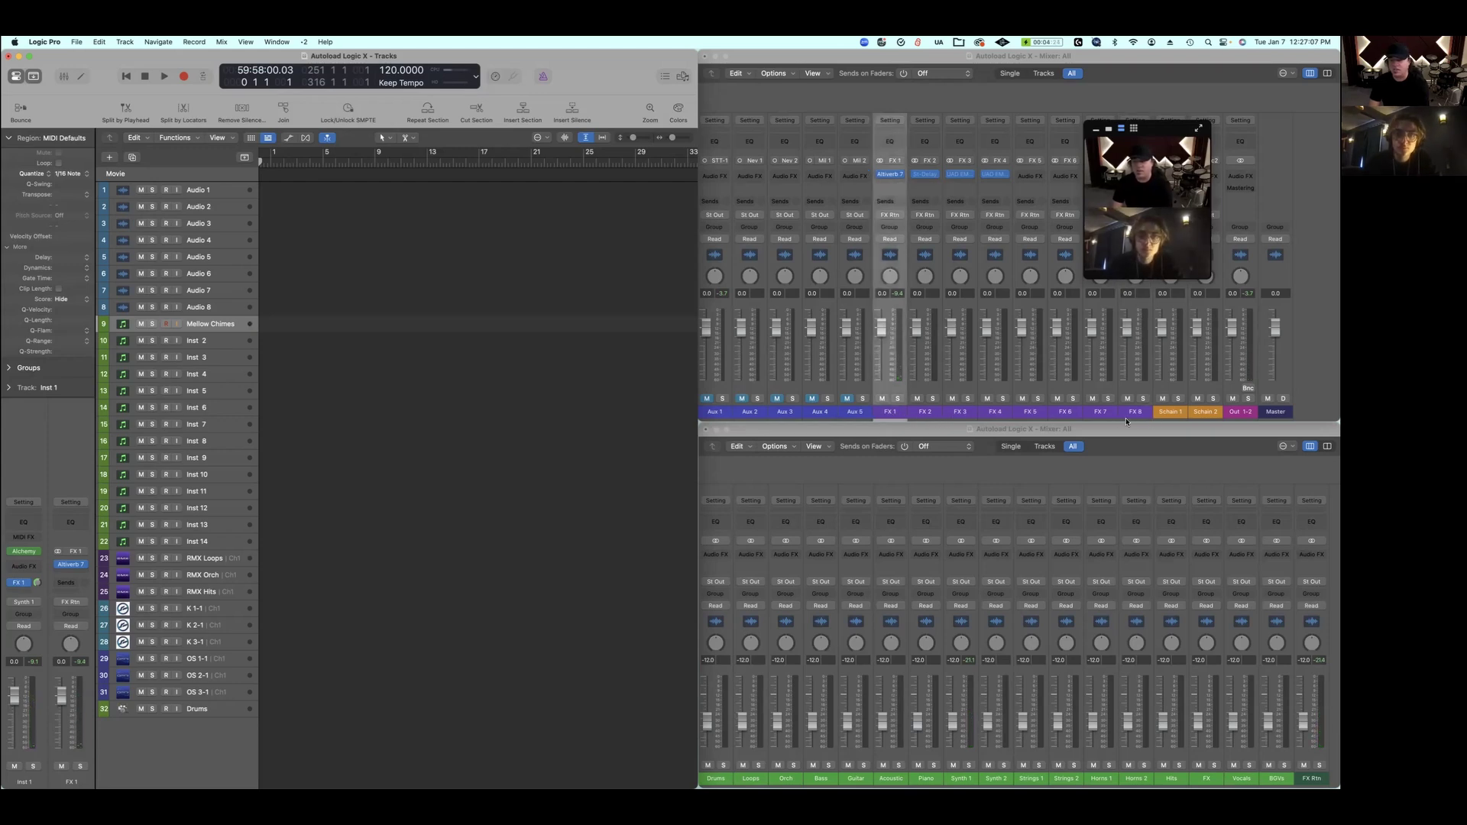
Select the FX Rtn strip in the lower mixer of Friendly Score_Mix1.
{"action": "left_click", "coordinate": [1318, 781]}
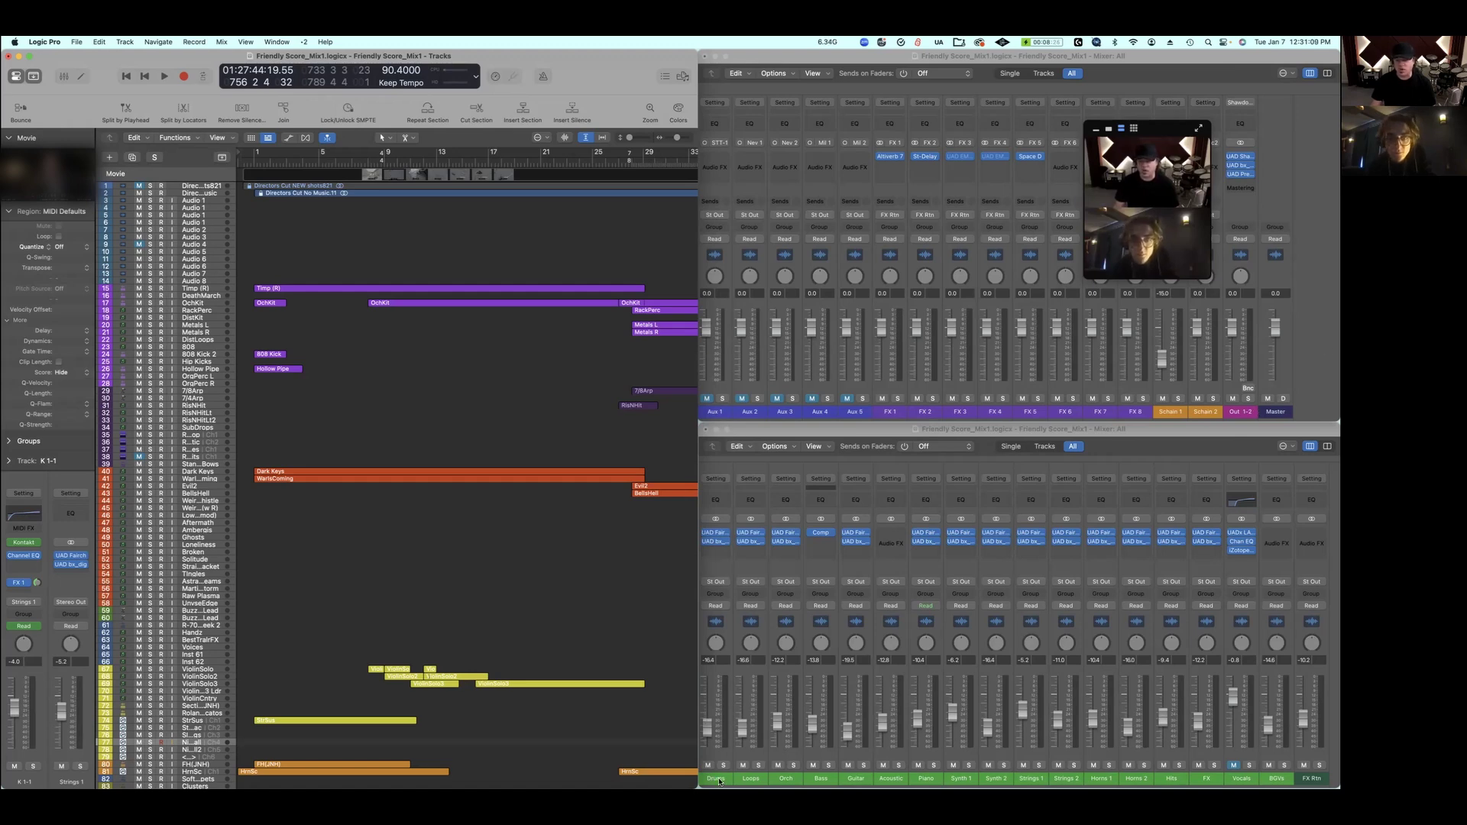
Play the score from bar 28, briefly soloing the Loops and then the Orch channels.
{"action": "left_click", "coordinate": [282, 167]}
{"action": "key", "text": "space"}
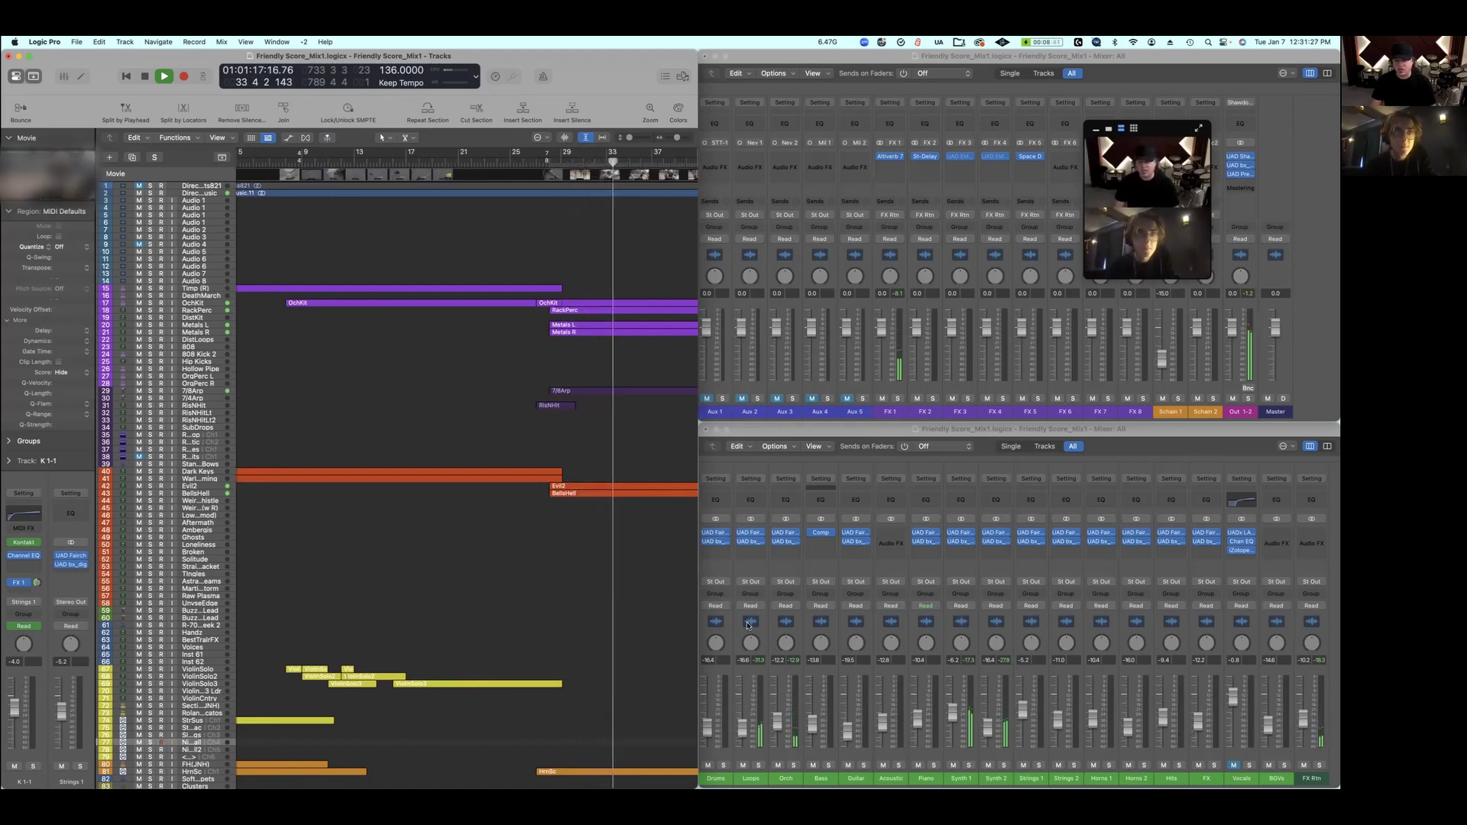
{"action": "left_click", "coordinate": [759, 766]}
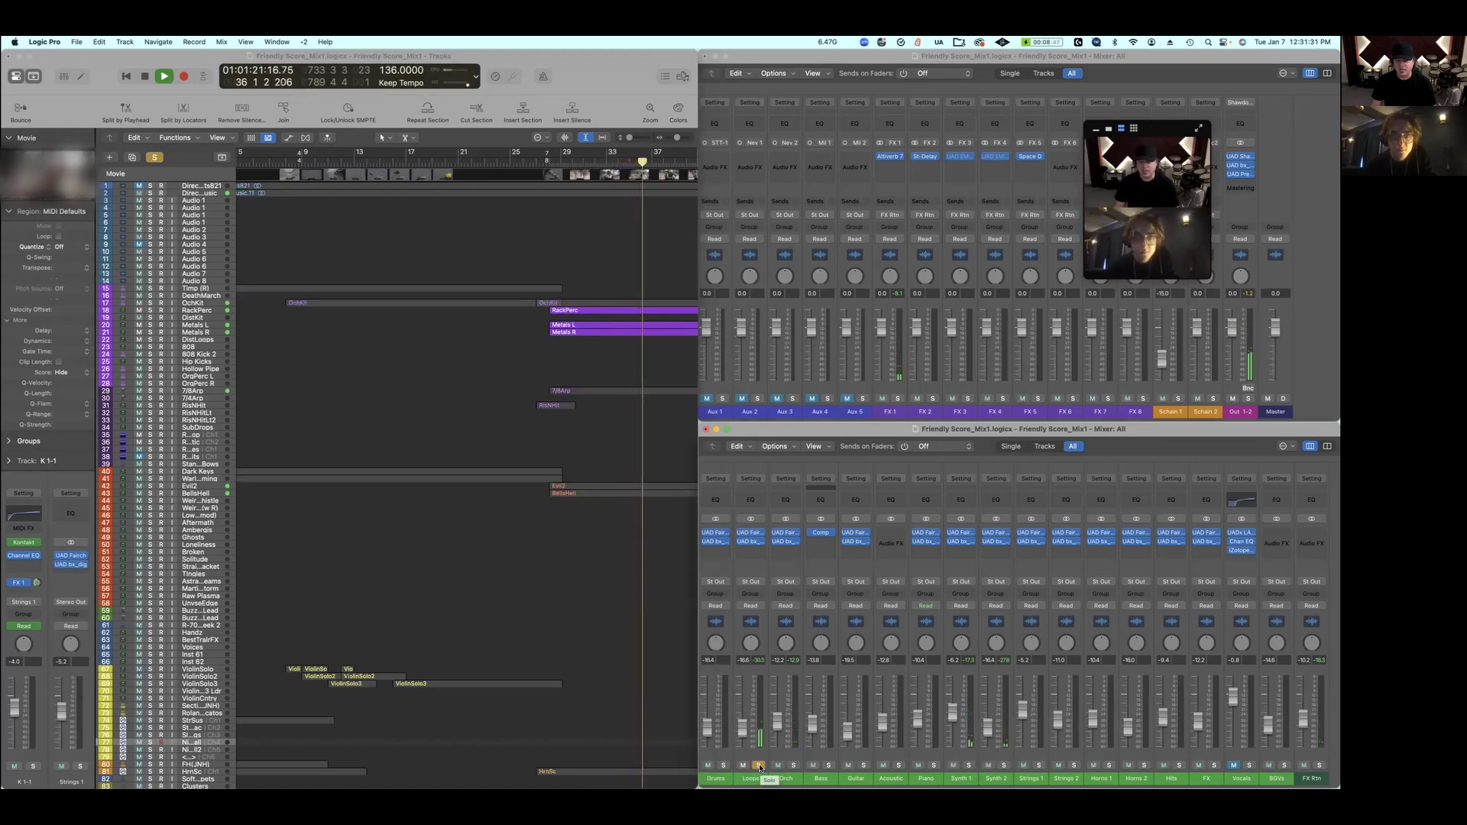
{"action": "left_click", "coordinate": [759, 766]}
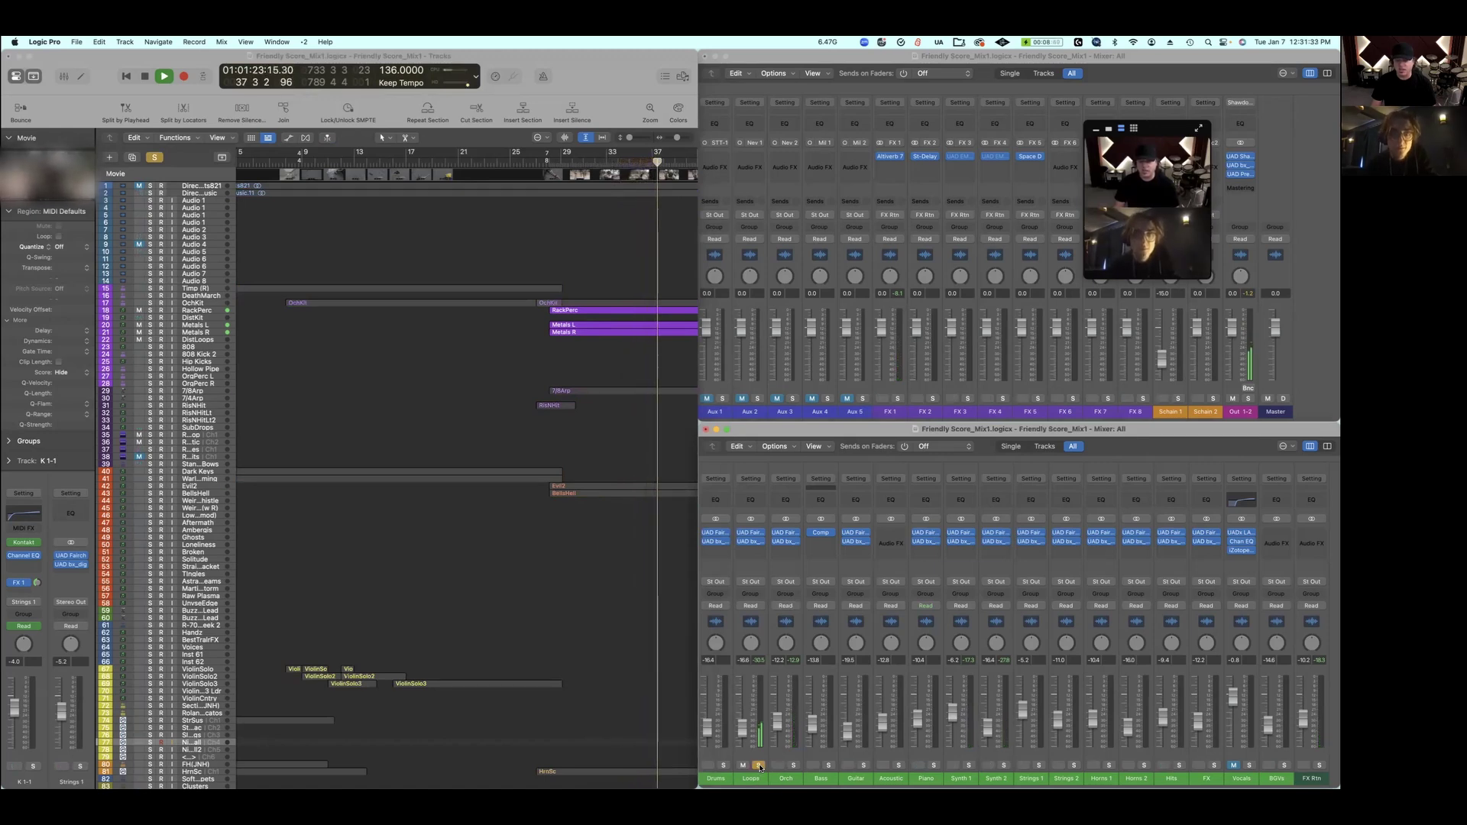
{"action": "left_click", "coordinate": [795, 766]}
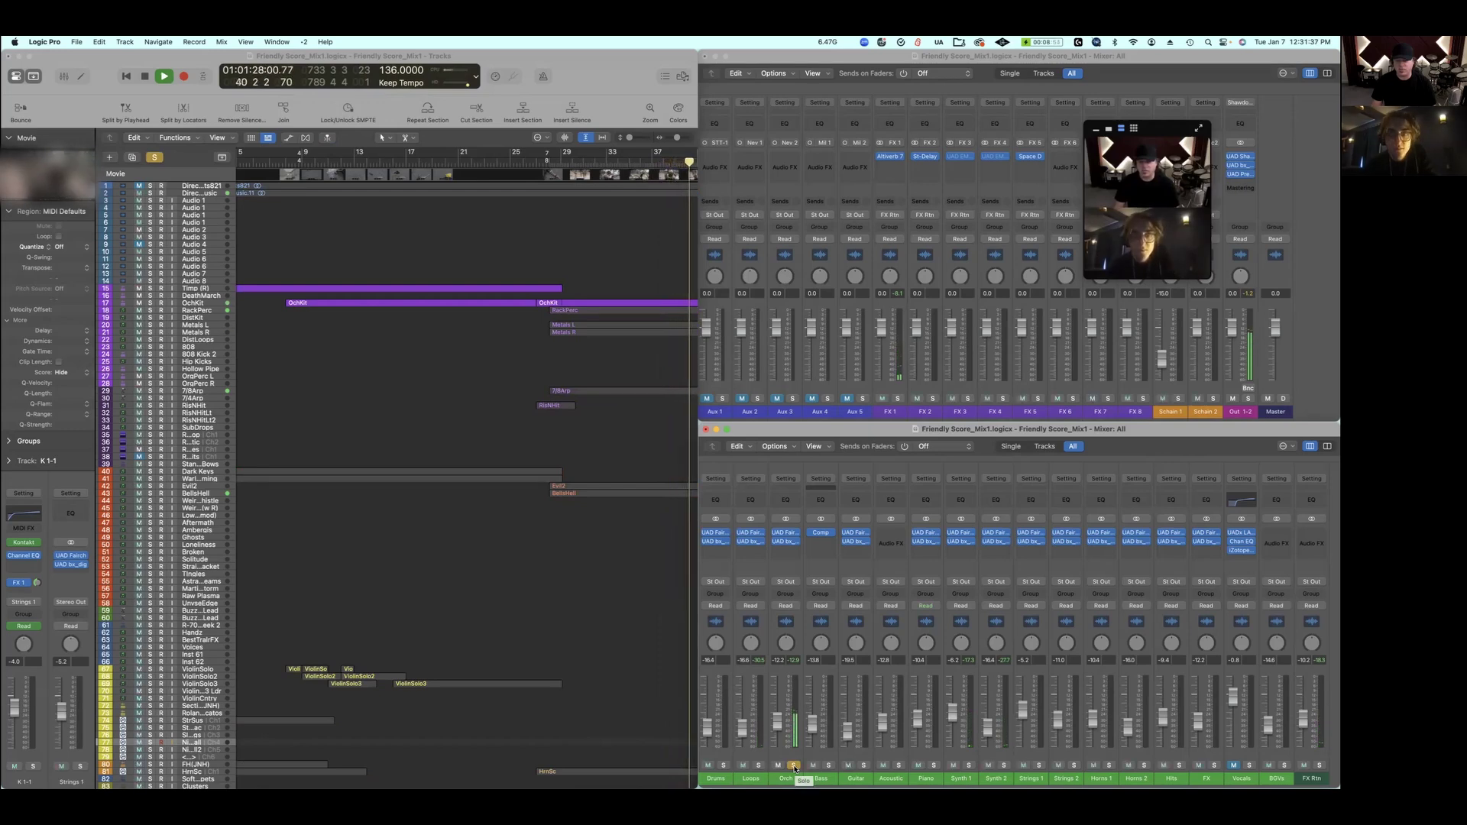
{"action": "left_click", "coordinate": [794, 766]}
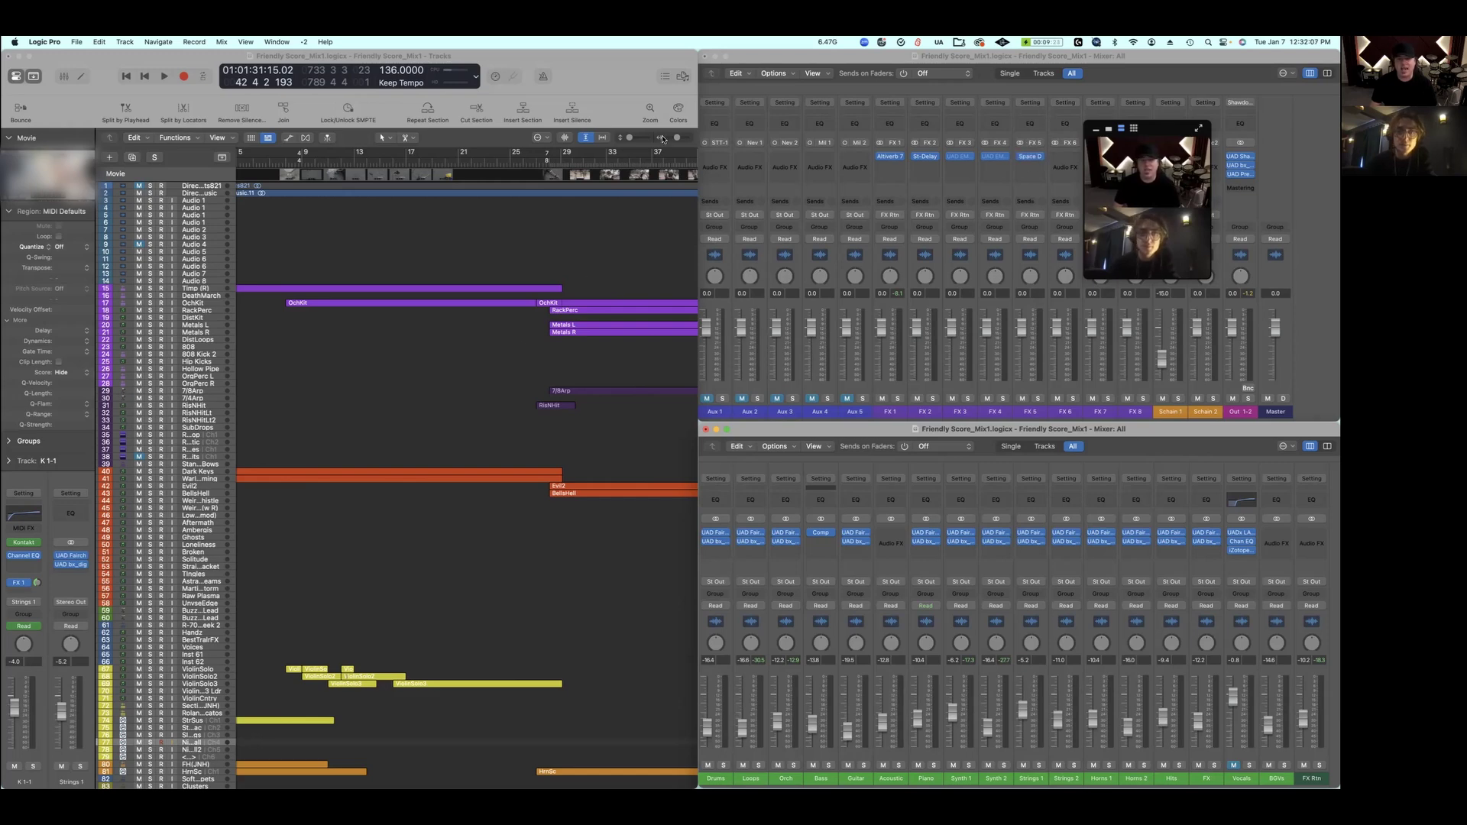
Zoom out to show the whole arrangement and play the score from bar 90.
{"action": "scroll", "coordinate": [662, 138], "scroll_direction": "down", "scroll_amount": 6}
{"action": "left_click", "coordinate": [533, 164]}
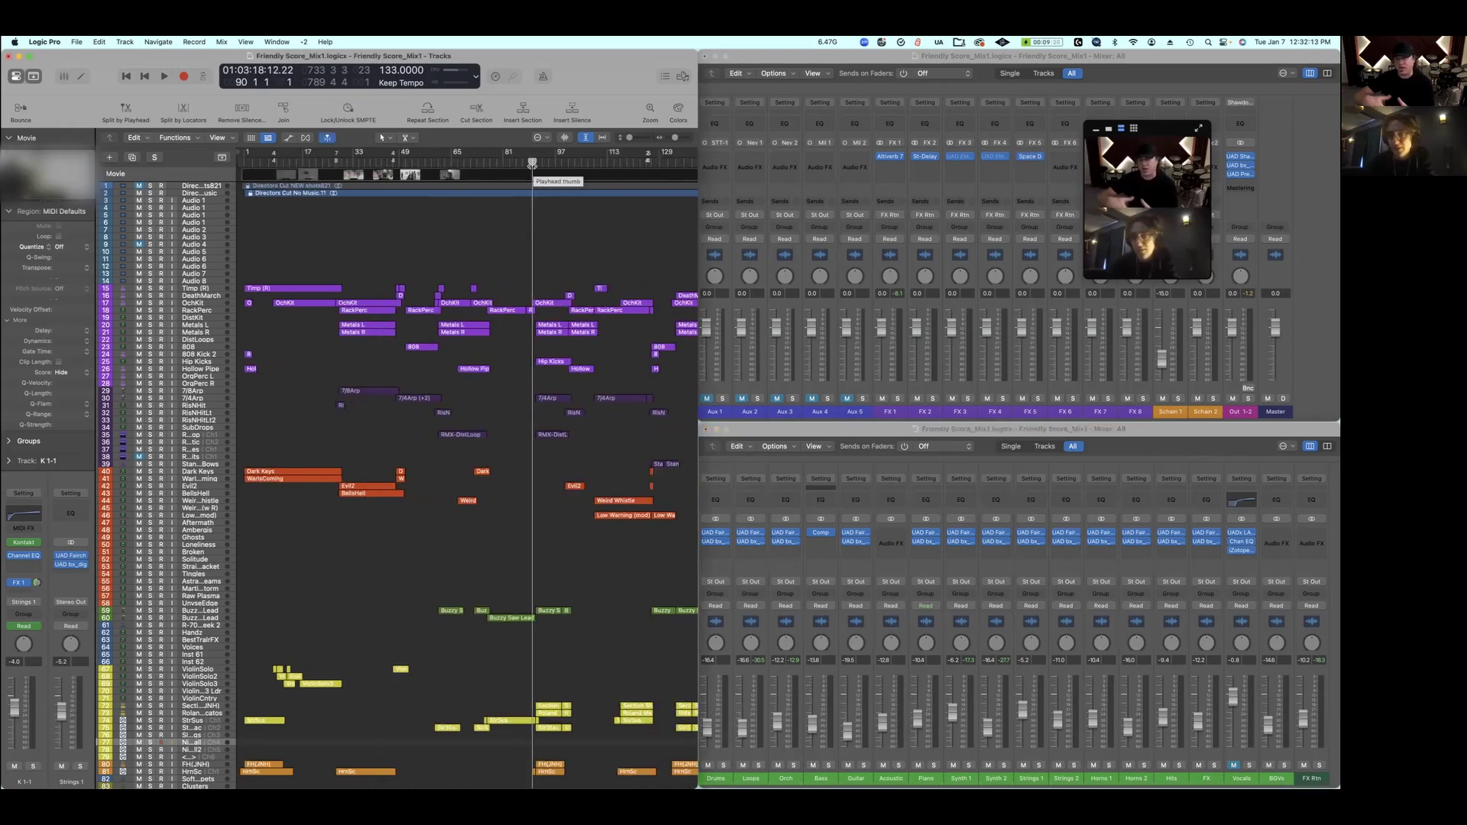
{"action": "key", "text": "space"}
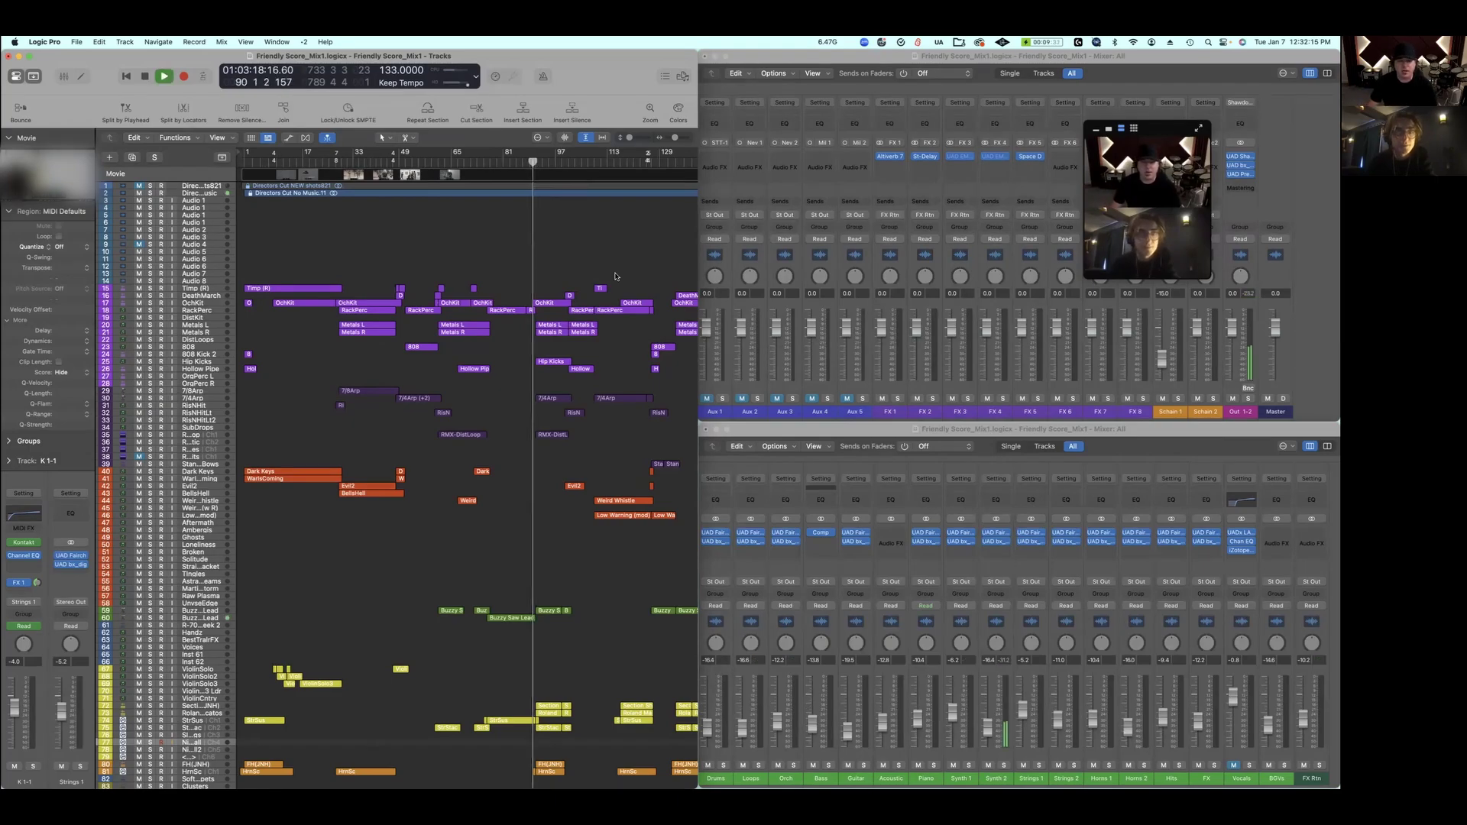